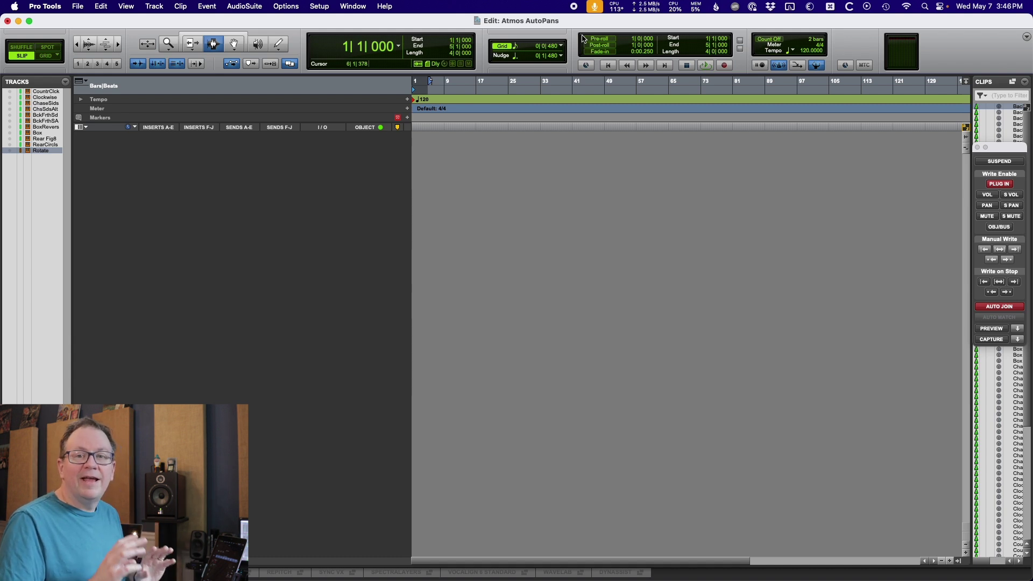
- Create one stereo instrument track named AutoPanner
key("shift+super+n")
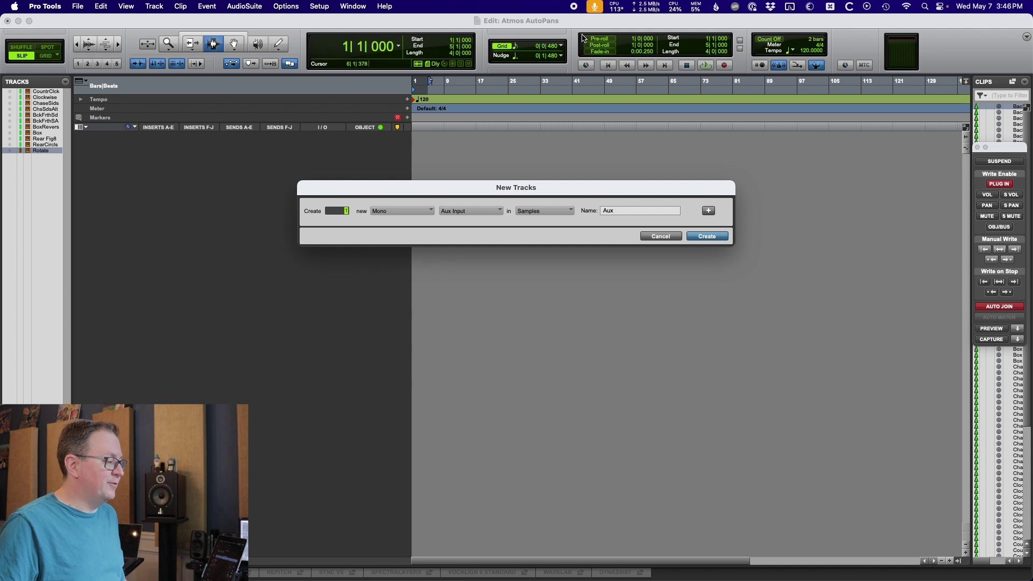
key("super+Down")
key("super+Down")
key("super+Down")
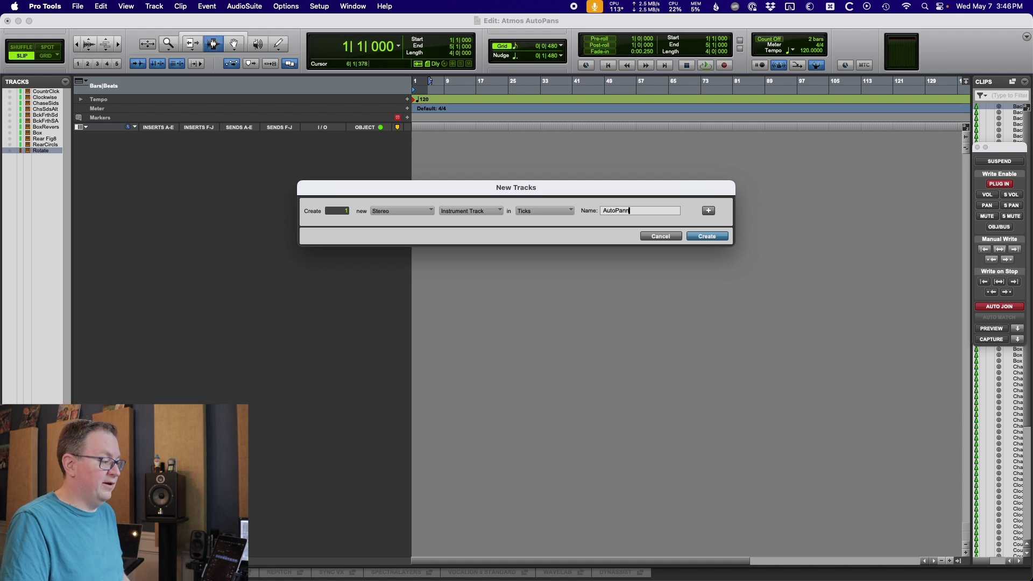
key("Return")
- Route the AutoPanner track to Atmos Object 15-16, switching its output from bus to object
left_click(383, 140)
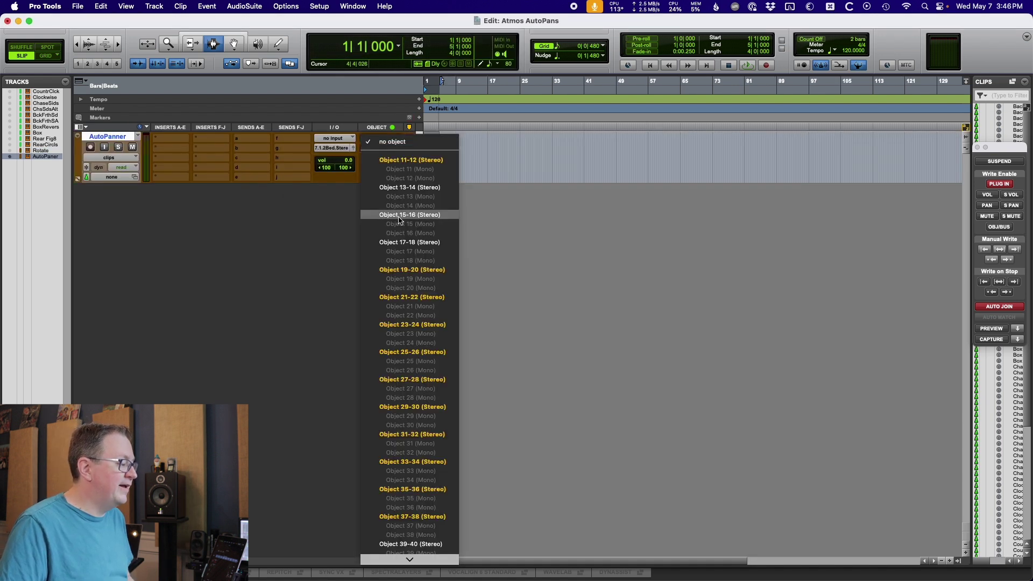
left_click(395, 213)
left_click(383, 151)
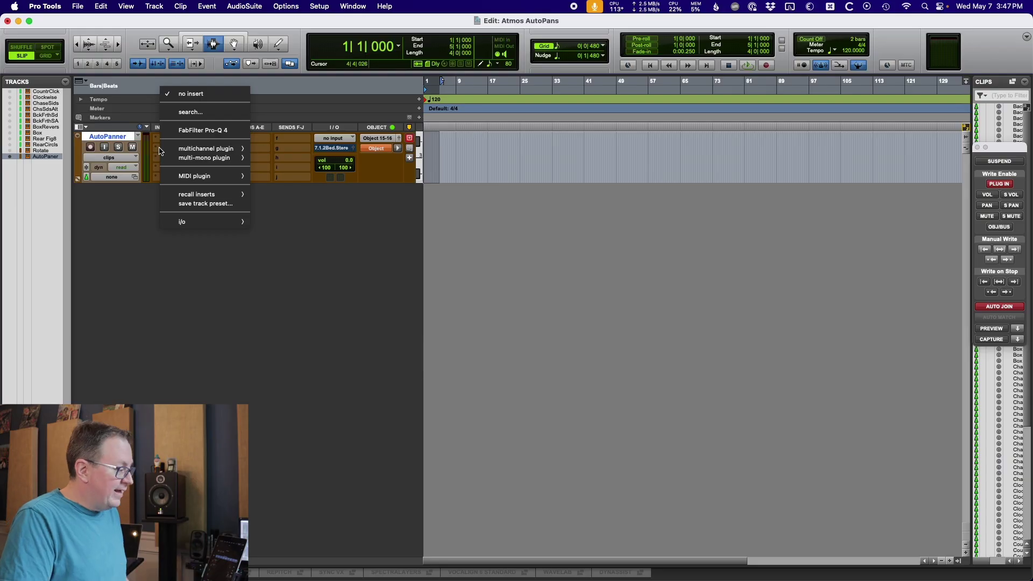
- Insert the Dolby Atmos Music Panner on the AutoPanner track, found by searching 'atmos music'
type("atmos music")
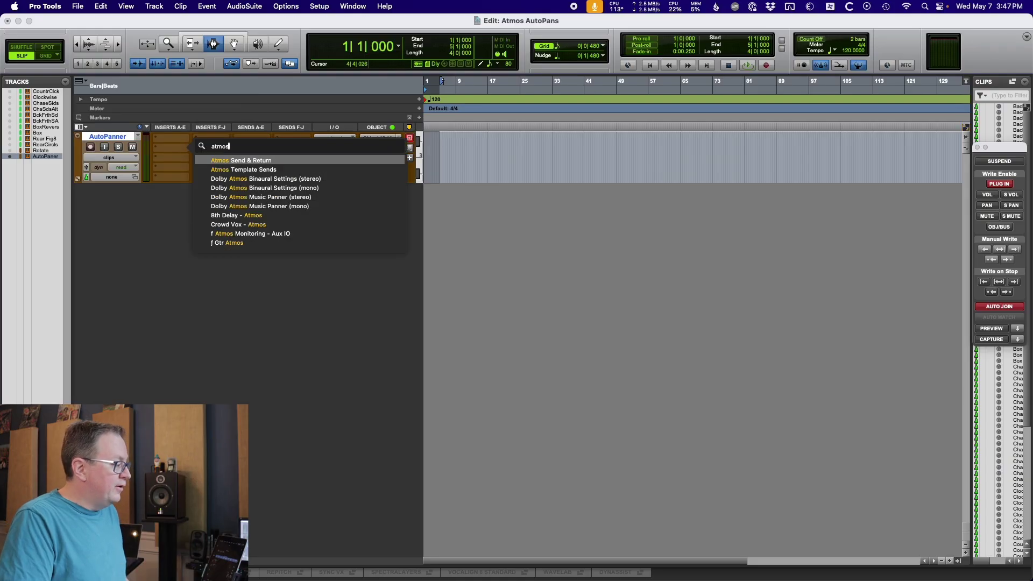
key("Return")
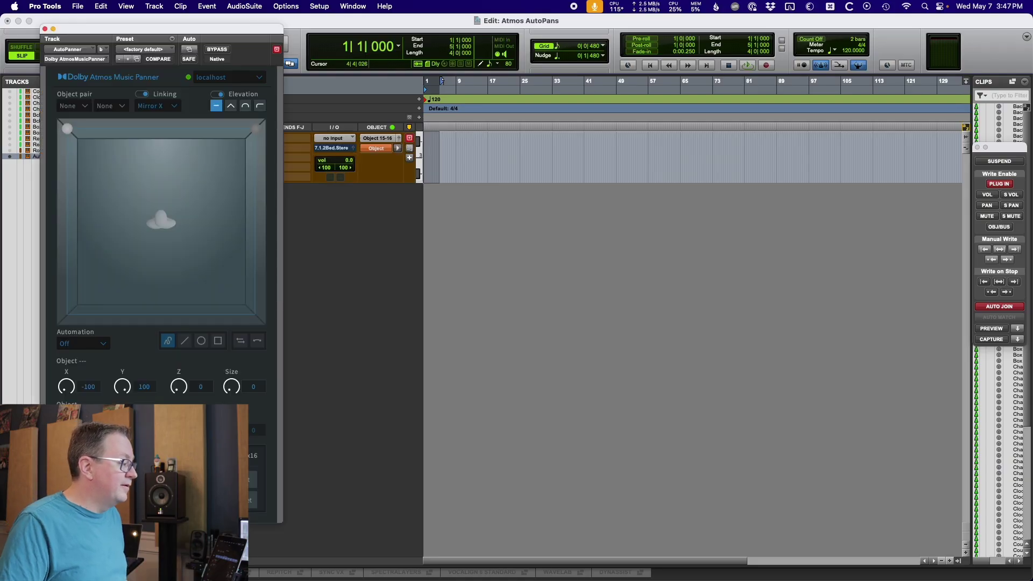
left_click_drag(191, 50, 546, 76)
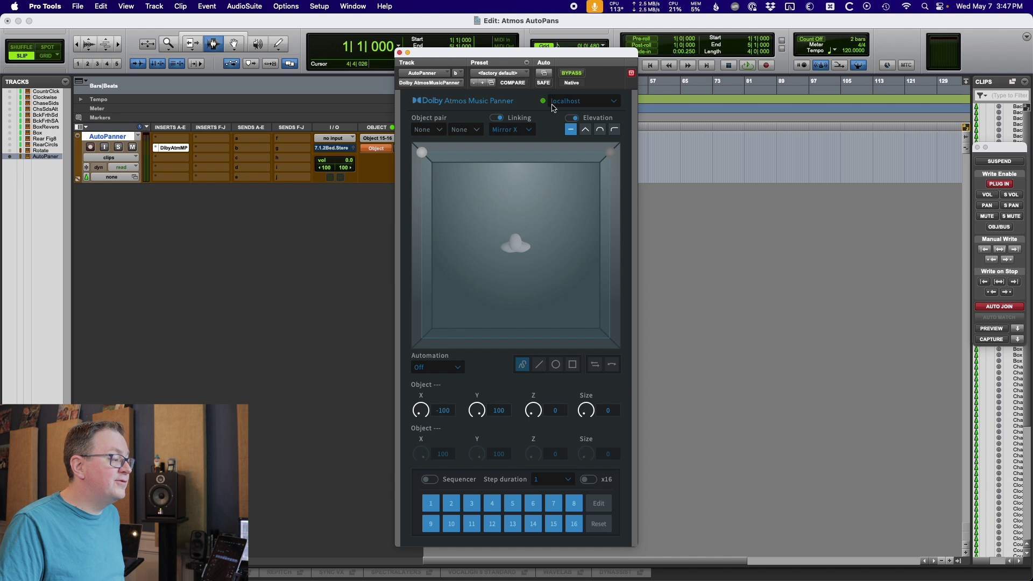
- Confirm the panner's plugin automation settings and set its automation mode to Write
left_click(544, 74)
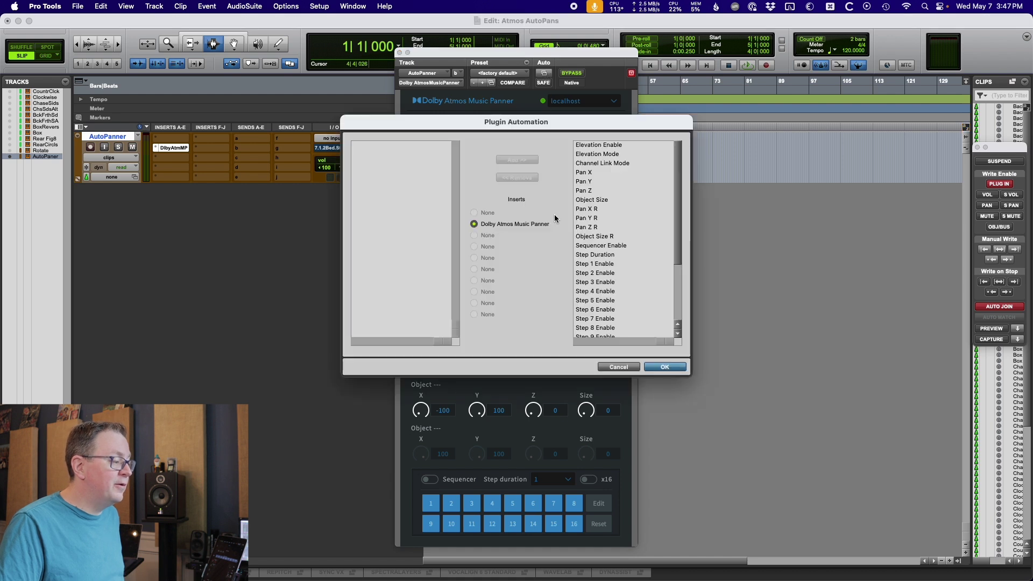
left_click(677, 367)
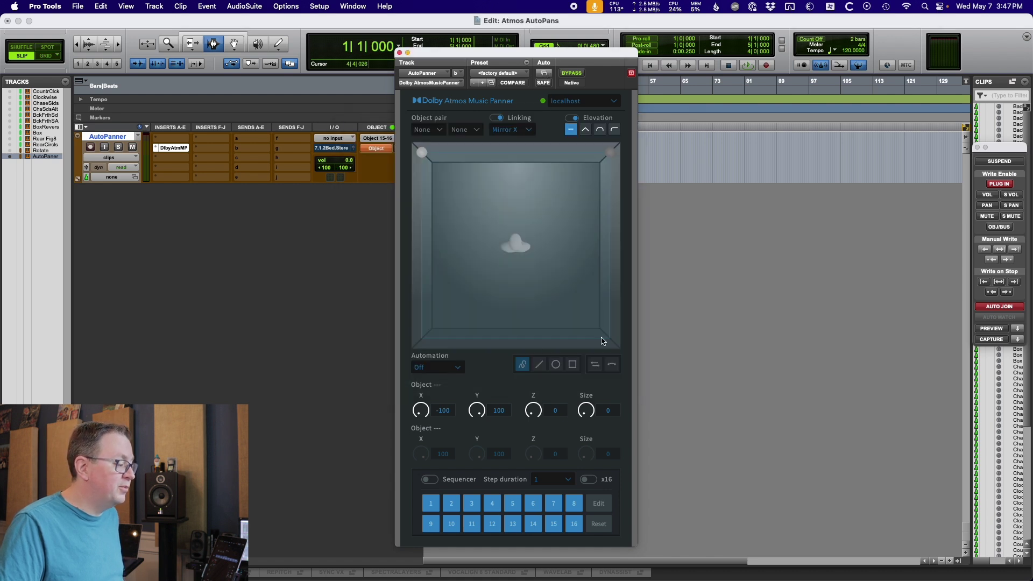
left_click(444, 368)
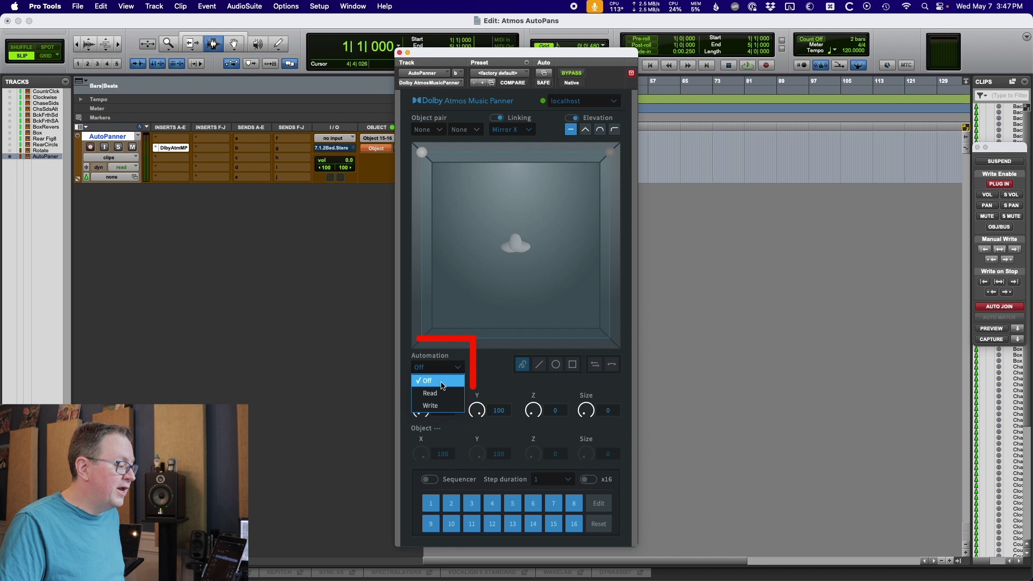
left_click(441, 405)
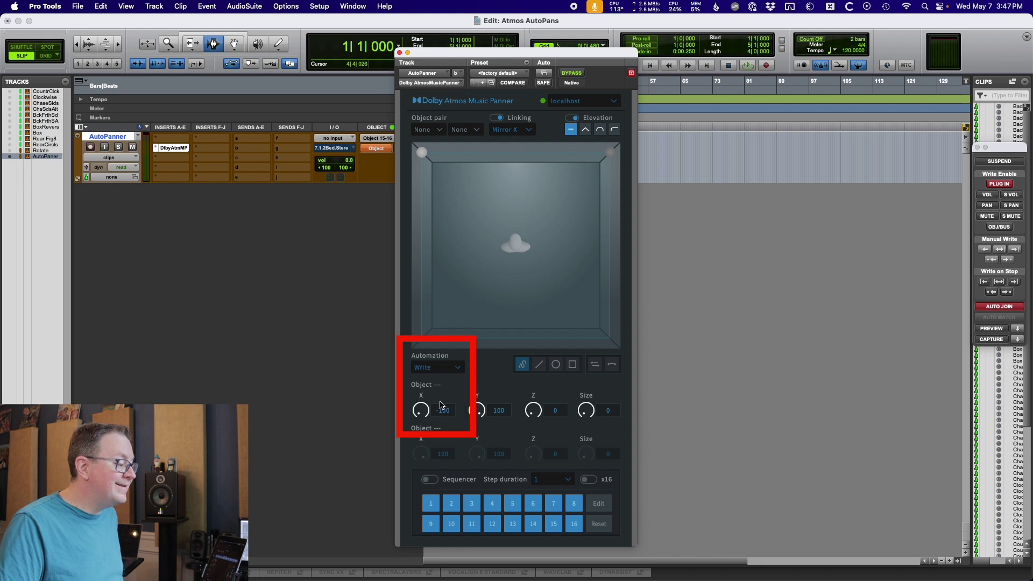
- Enable the panner's step sequencer and draw a circular pan path on step 1
left_click(430, 481)
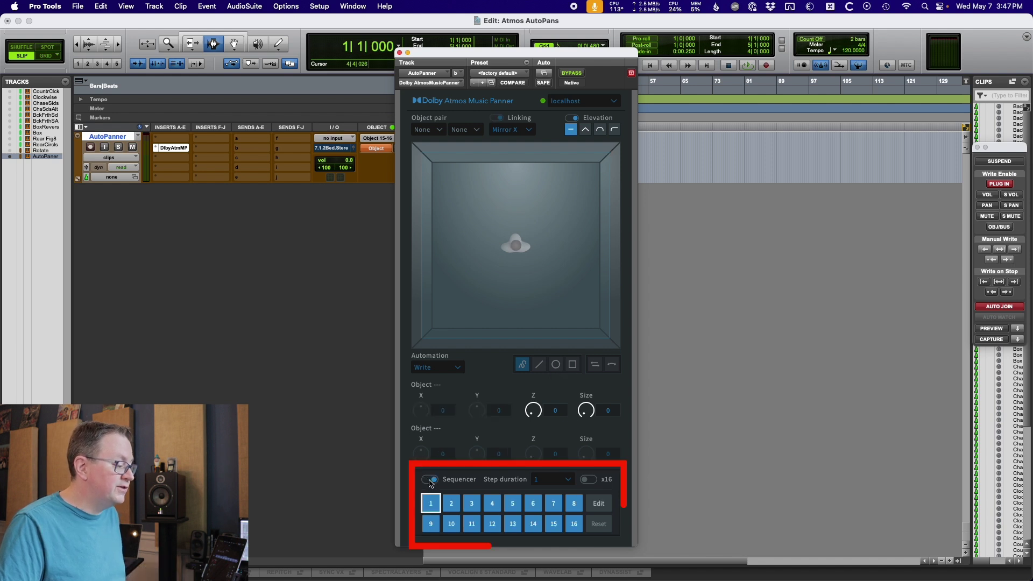
left_click(601, 504)
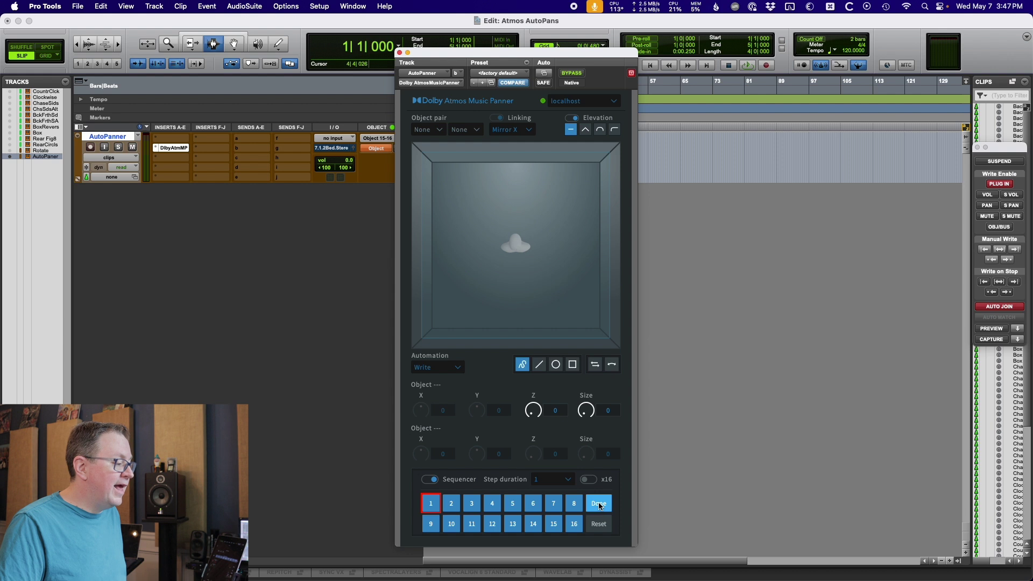
left_click(557, 366)
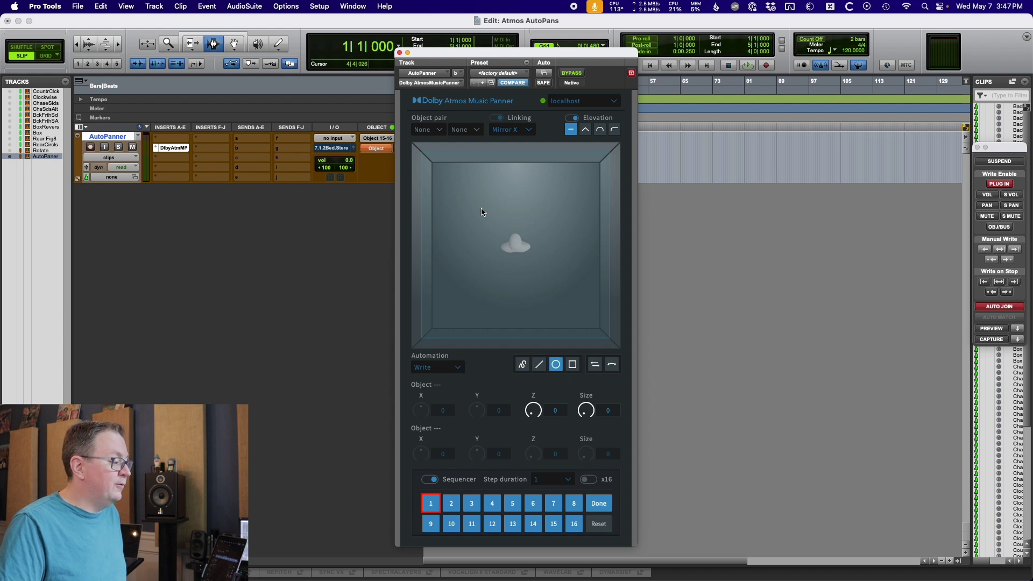
mouse_move(420, 152)
left_mouse_down()
mouse_move(503, 209)
mouse_move(611, 339)
left_mouse_up()
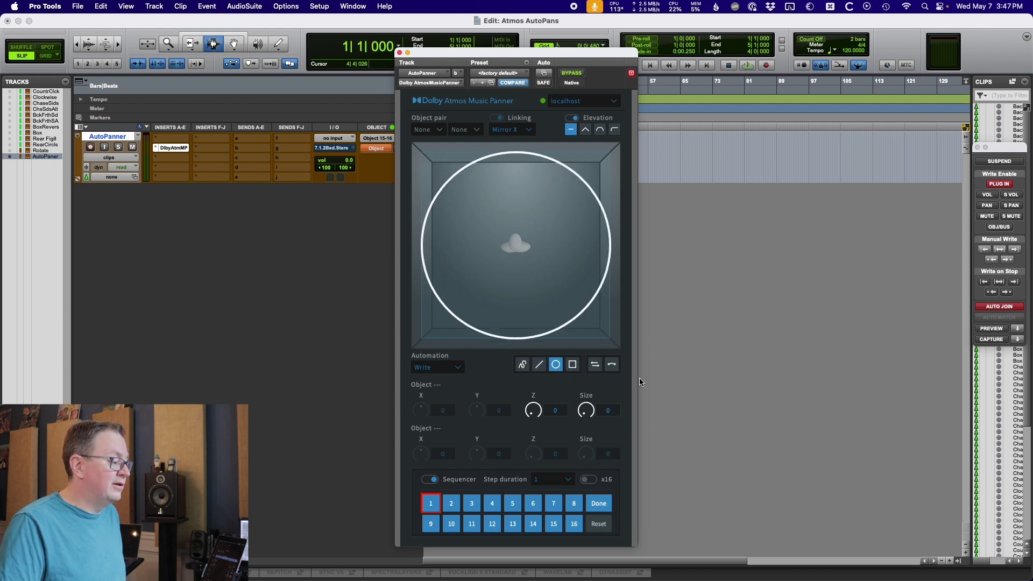
left_click(601, 504)
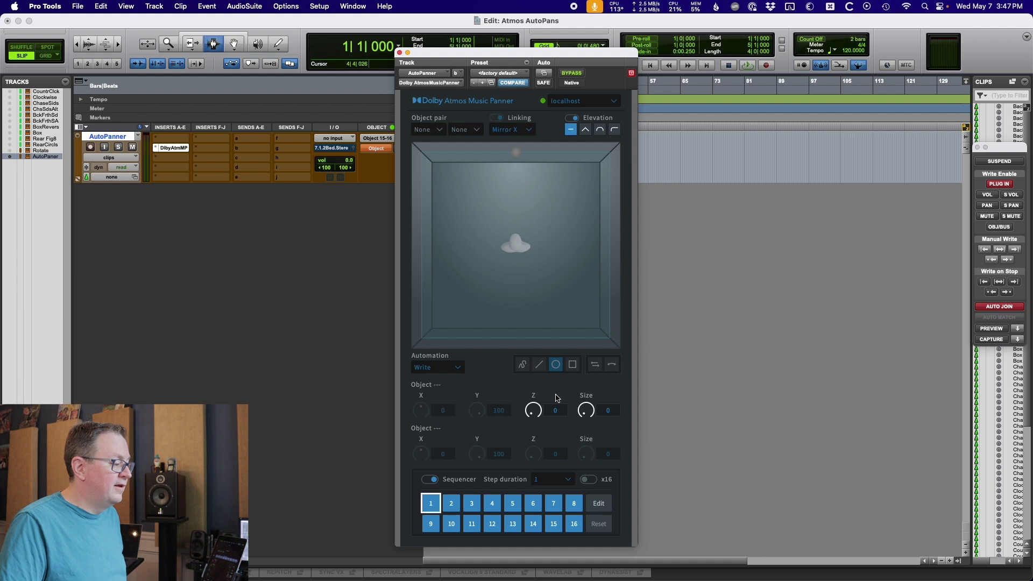
- Mirror the second object in both X and Y, then play briefly to hear it
left_click(512, 129)
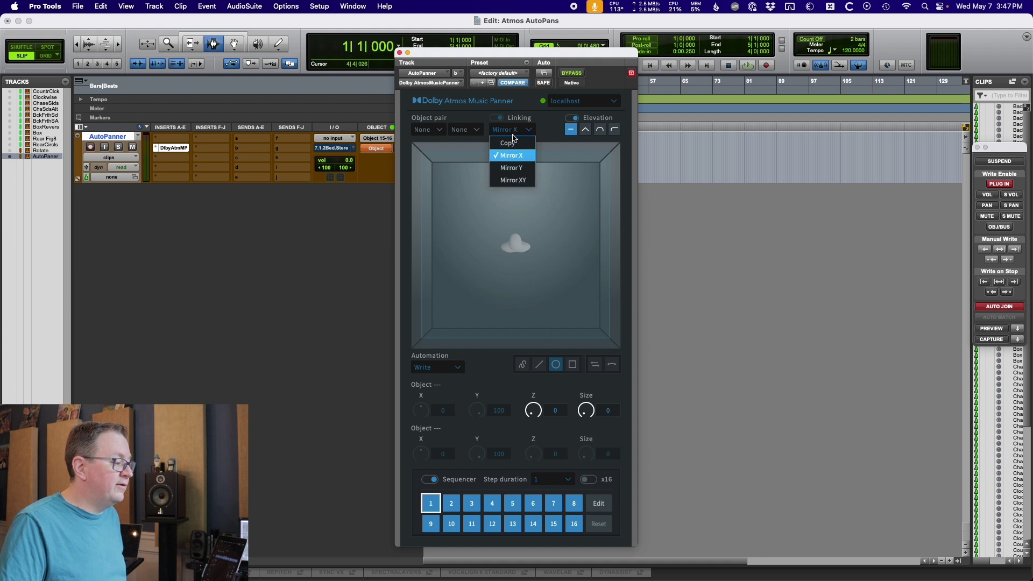
left_click(516, 179)
key("space")
key("space")
- Set step duration to 8 and reverse the circular path's direction on step 2
left_click(566, 482)
left_click(554, 443)
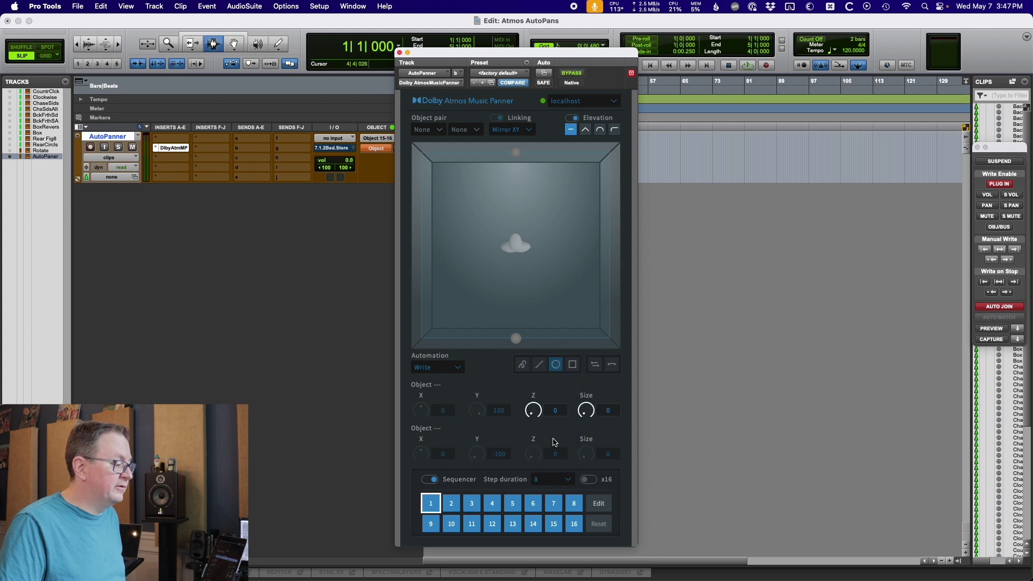
left_click(599, 503)
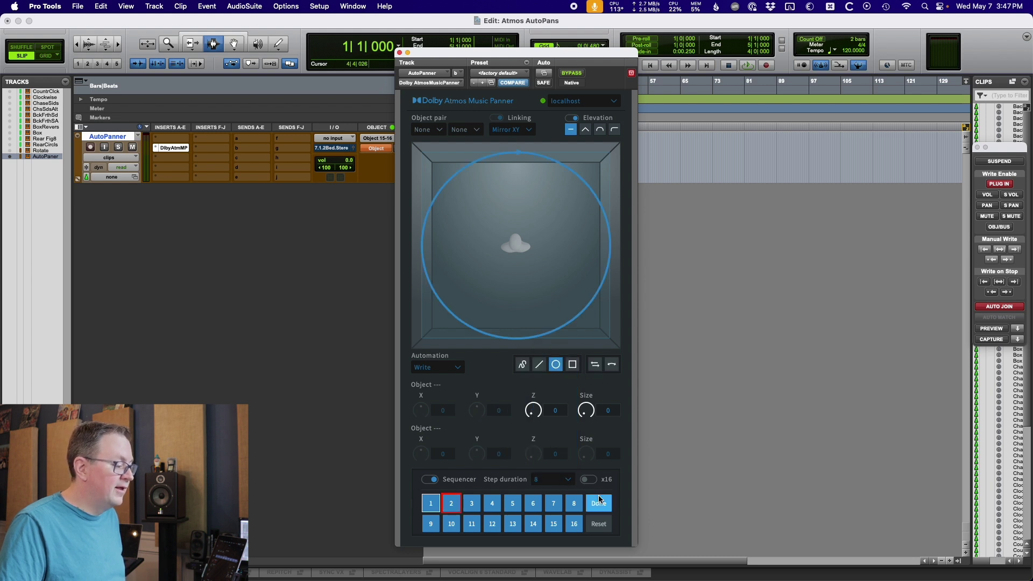
left_click(612, 365)
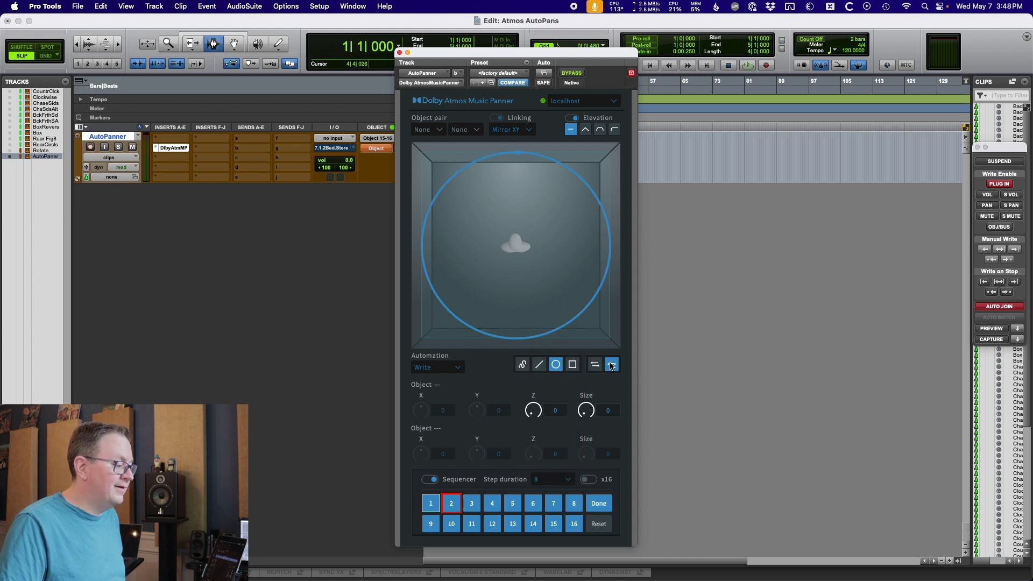
left_click(595, 506)
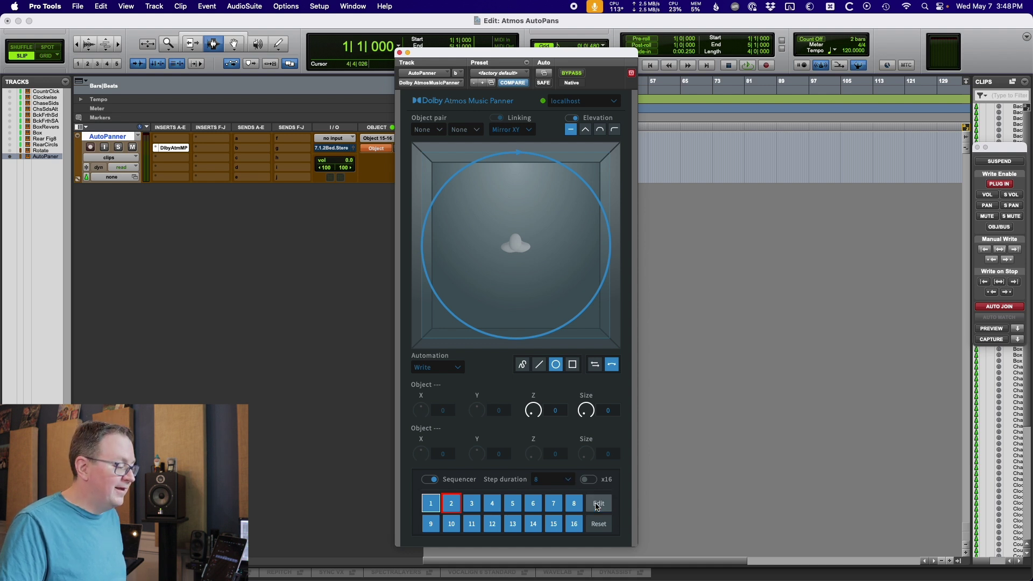
- Set step duration to 4, reverse step 1's circle, and play back the panning
left_click(556, 486)
left_click(555, 427)
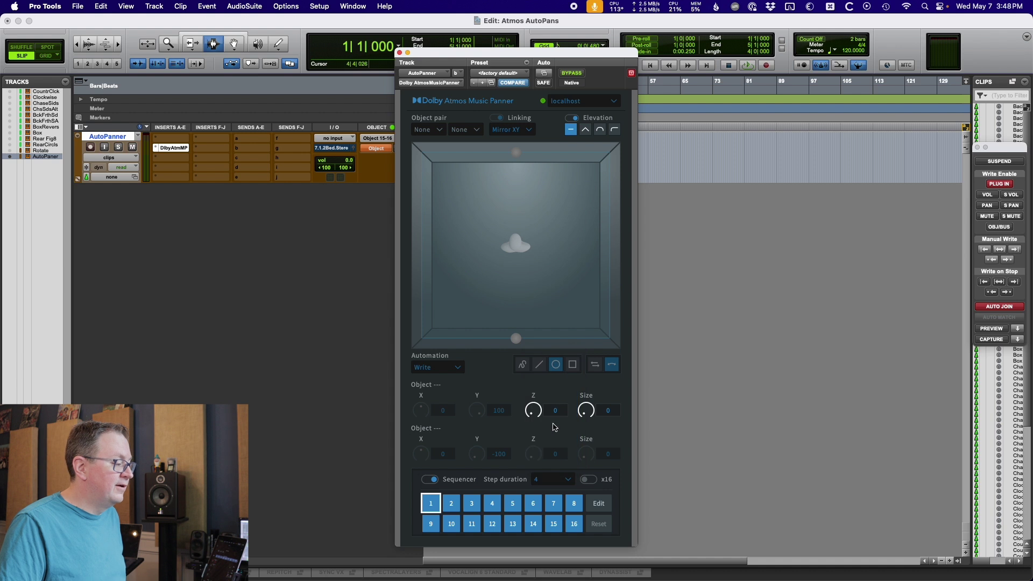
left_click(604, 504)
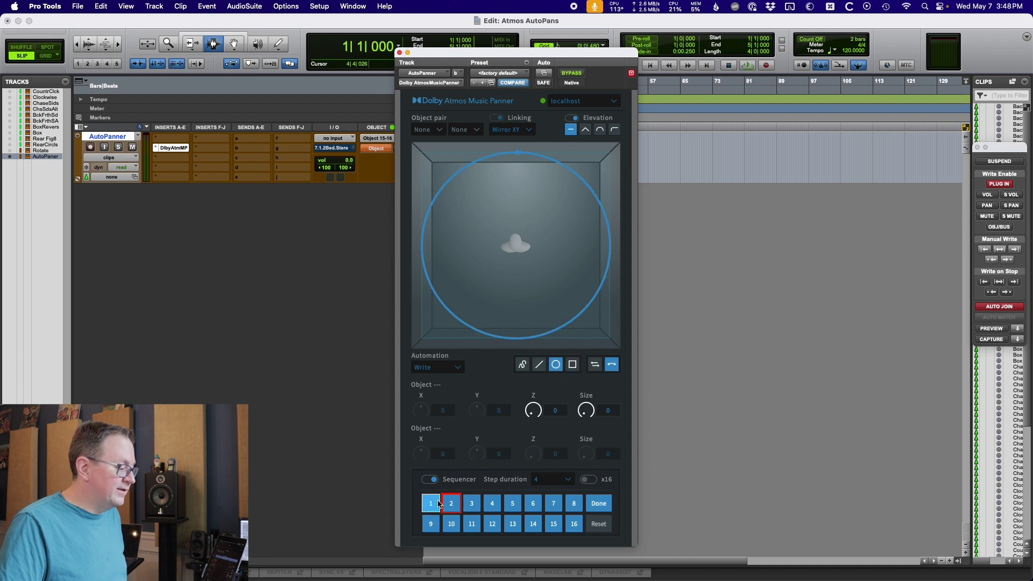
left_click(610, 369)
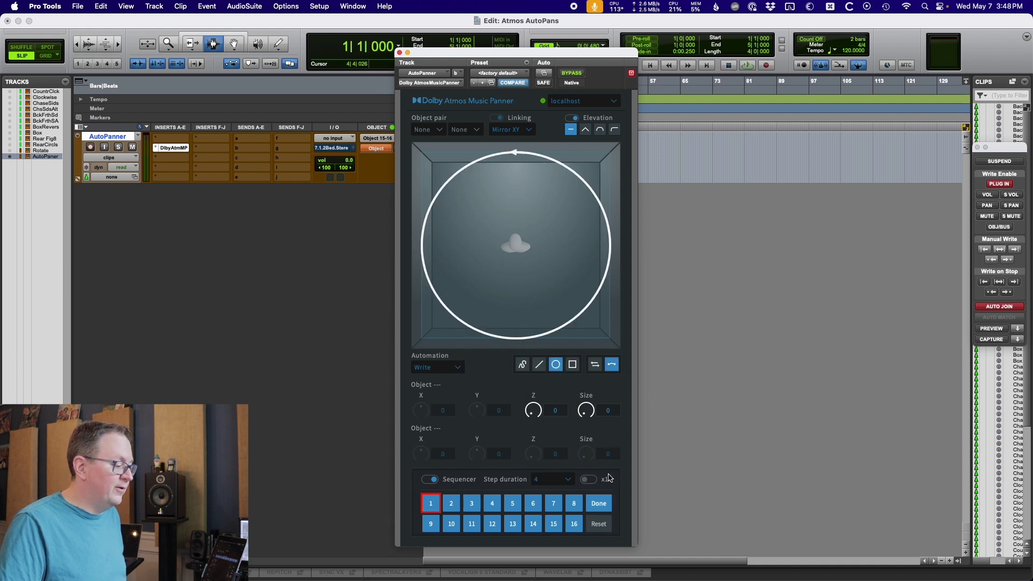
left_click(599, 506)
key("space")
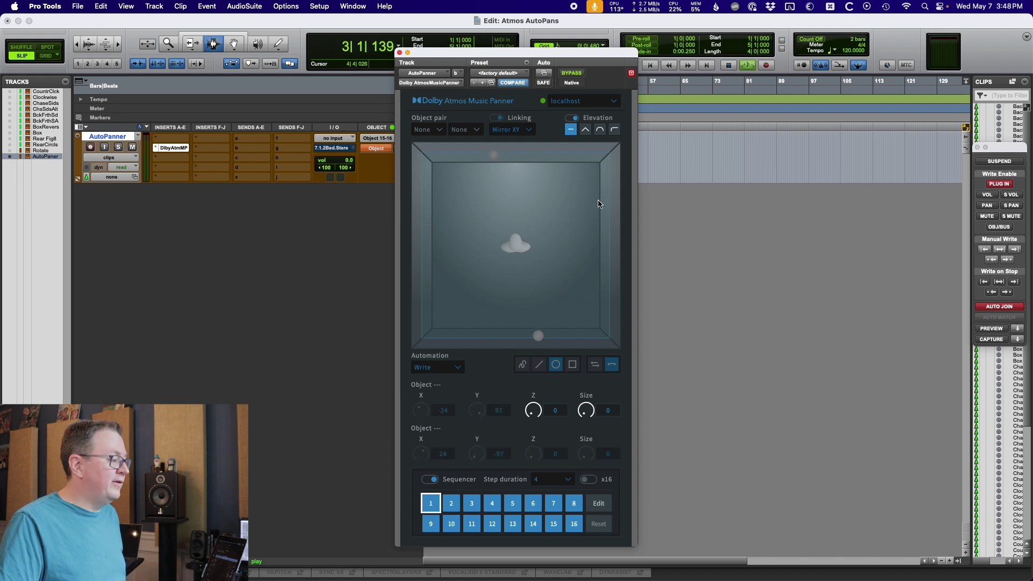
- Stop playback, keep step duration at 4, and show the Step Duration automation lane
key("space")
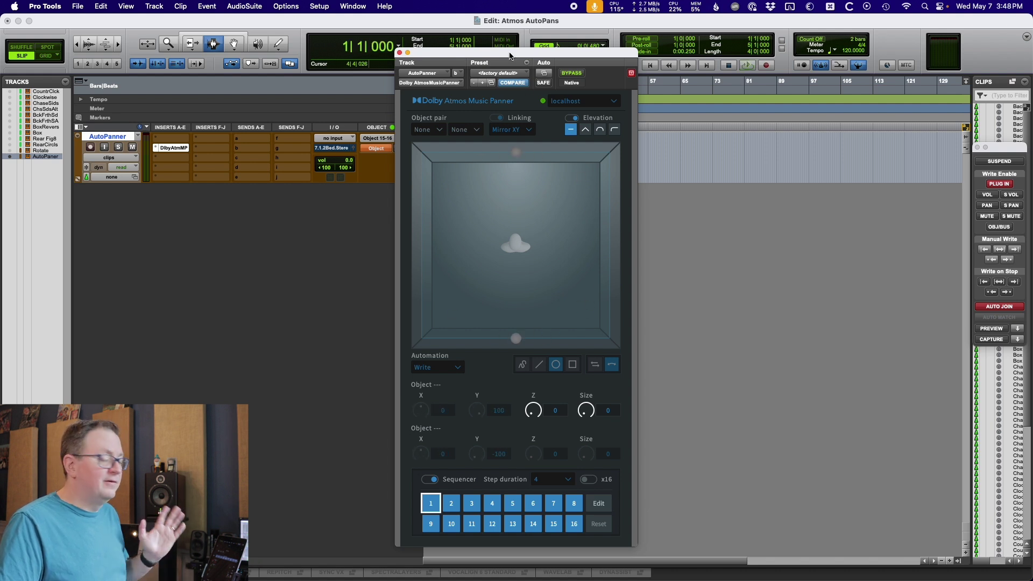
left_click_drag(510, 53, 714, 48)
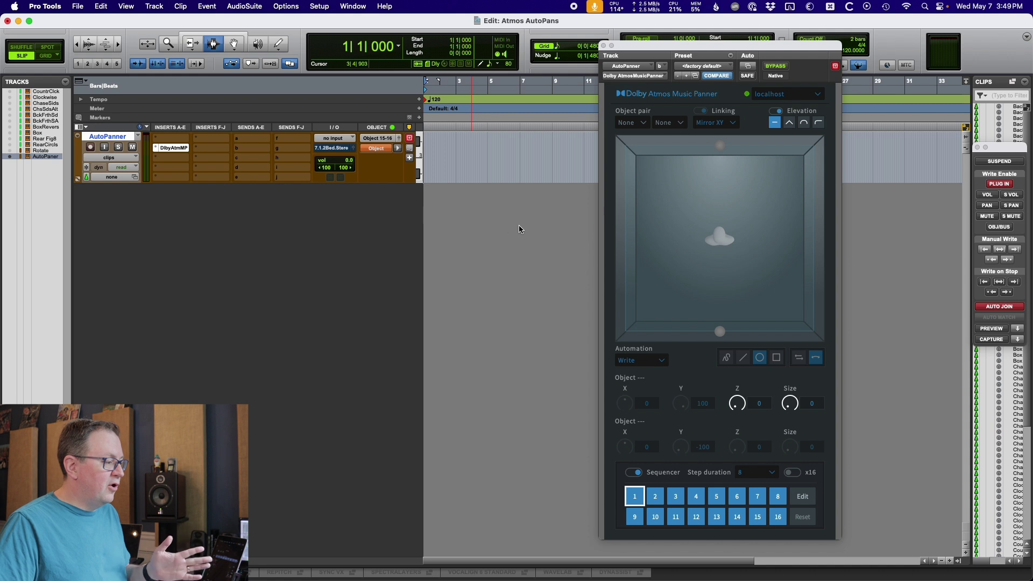
left_click(762, 477)
left_click(757, 424)
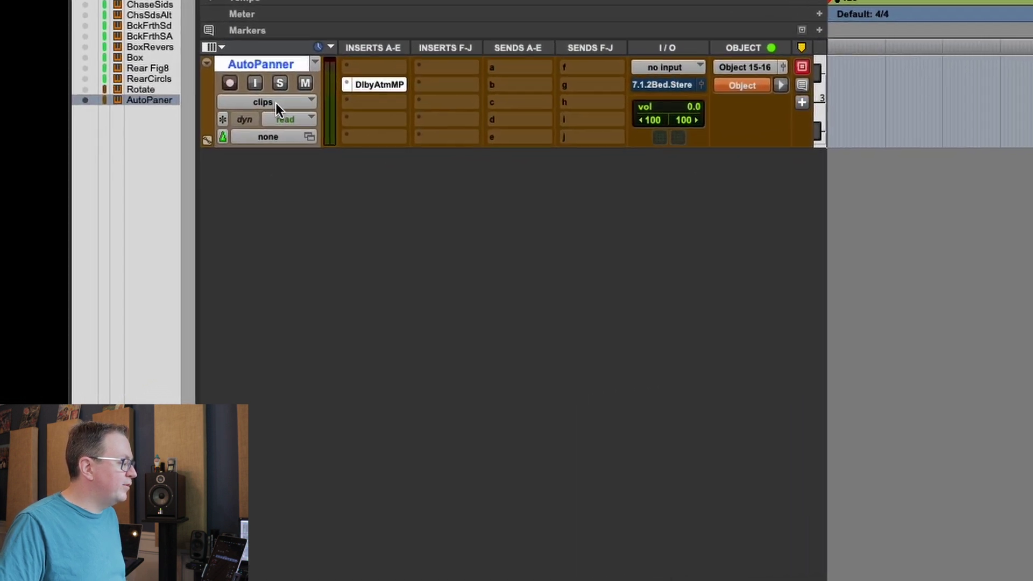
left_click(116, 157)
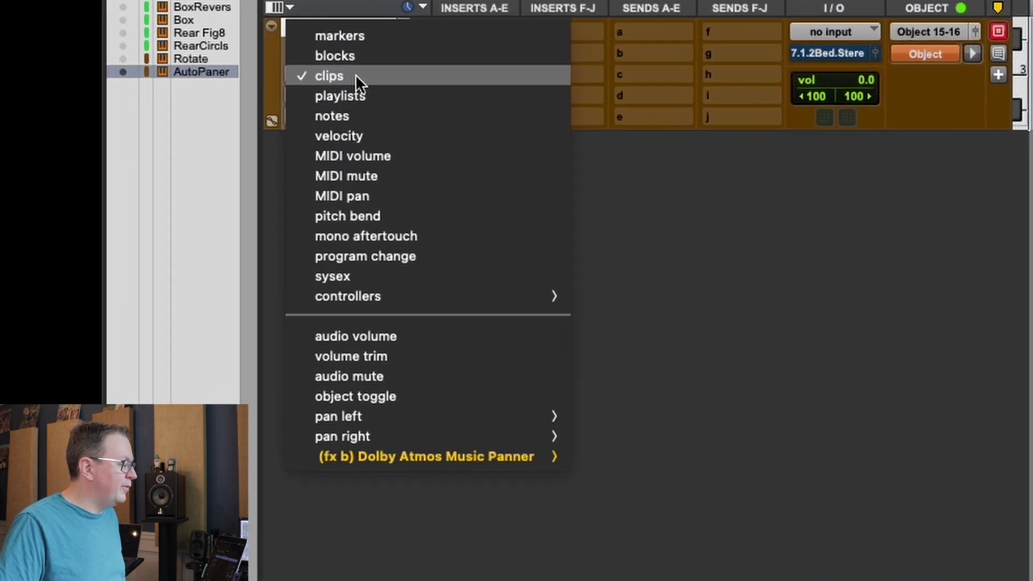
mouse_move(454, 453)
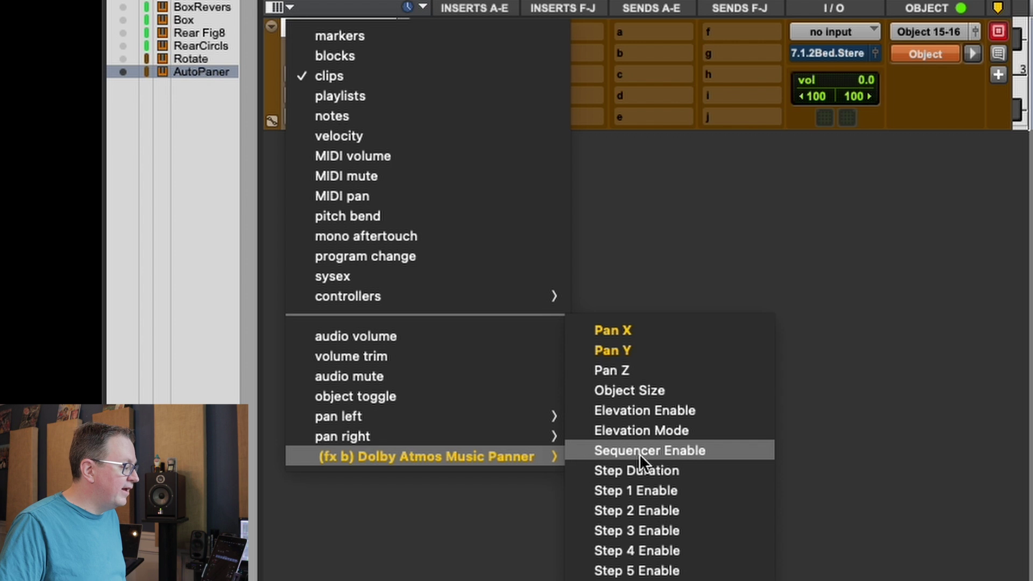
left_click(673, 470)
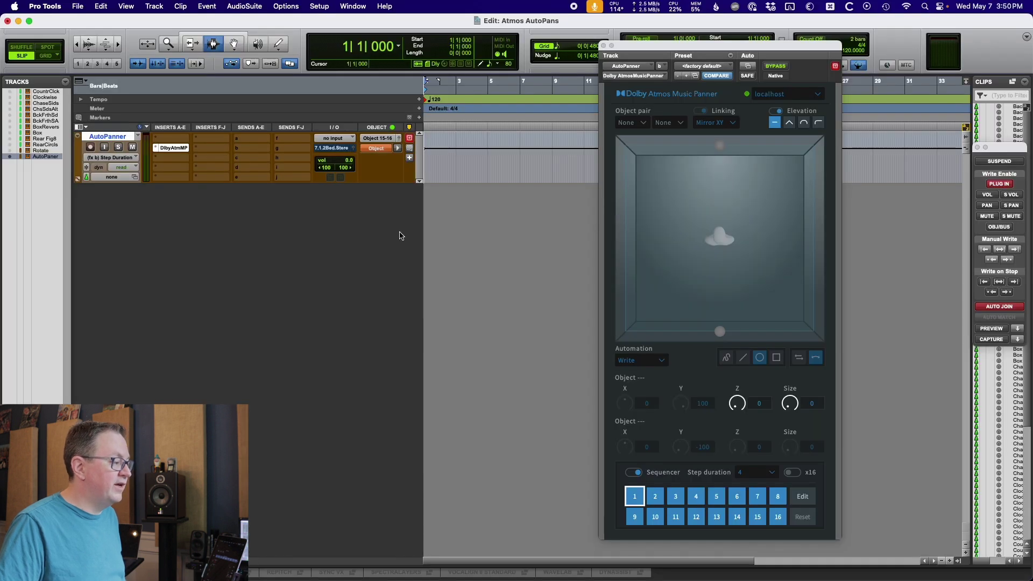
- Select bars 5 through 9 on the AutoPanner track
left_click(456, 157)
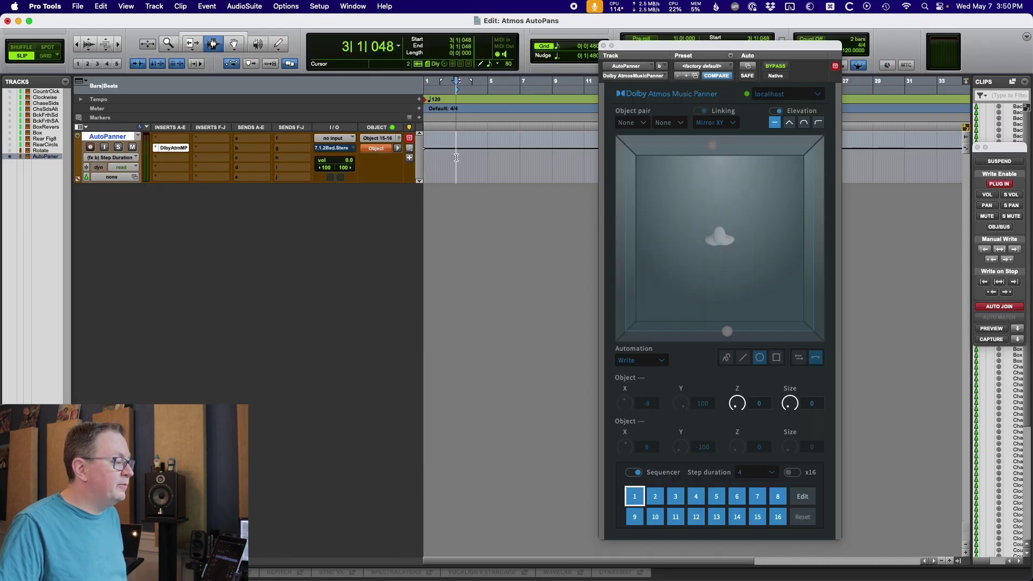
left_click(452, 40)
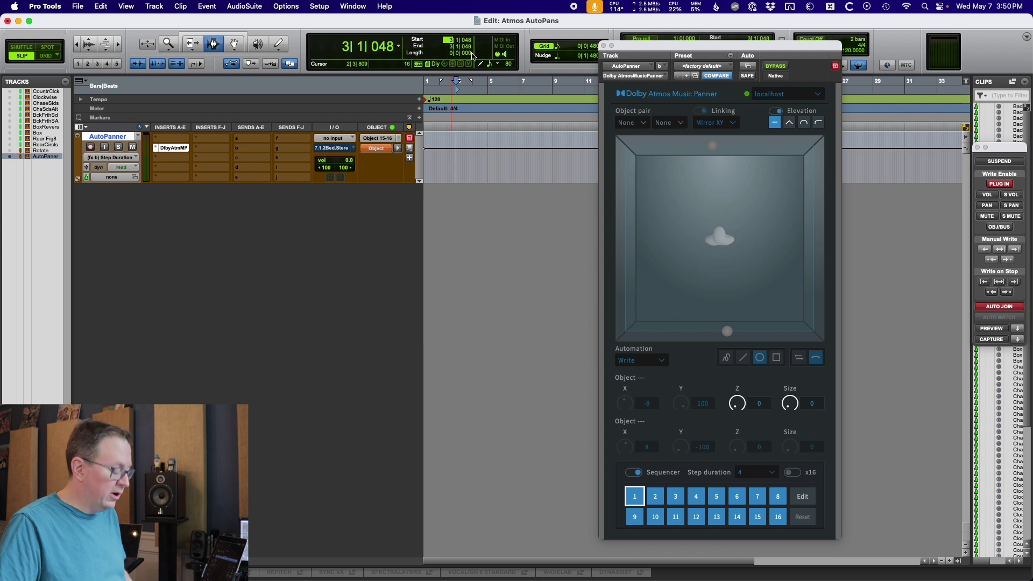
type("5")
key("Return")
type("4")
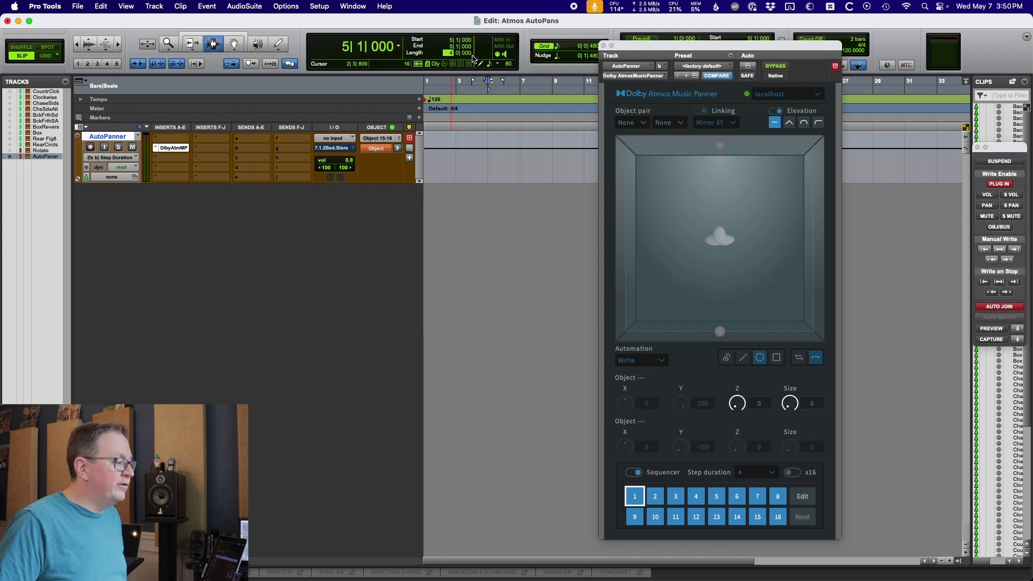
key("Return")
- Raise Step Duration to 8 over the selection with the Trim tool and set the track to Touch
key("F6")
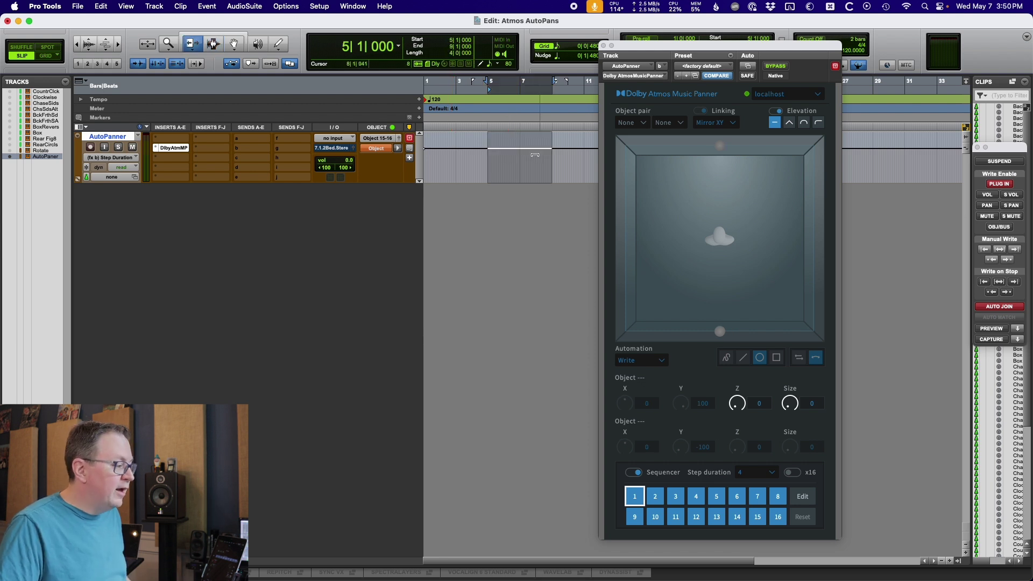
left_click(528, 148)
left_click_drag(528, 149, 528, 145)
key("F7")
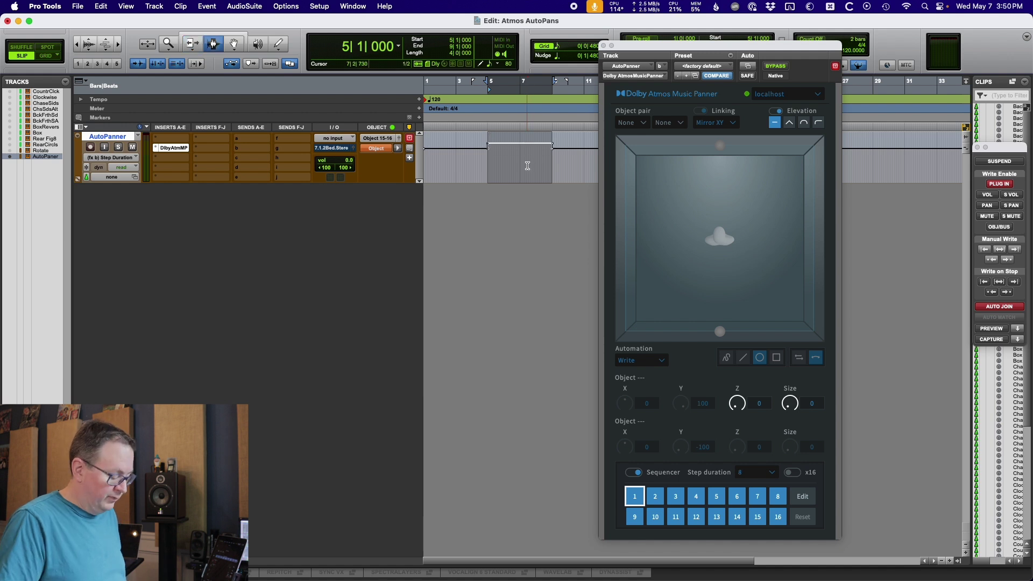
key("shift+Return")
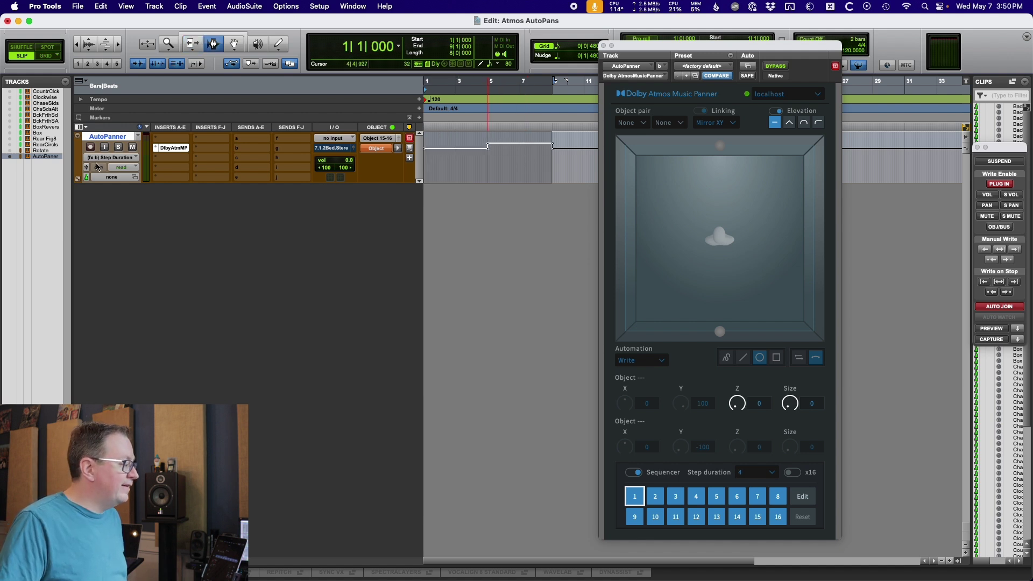
left_click(113, 166)
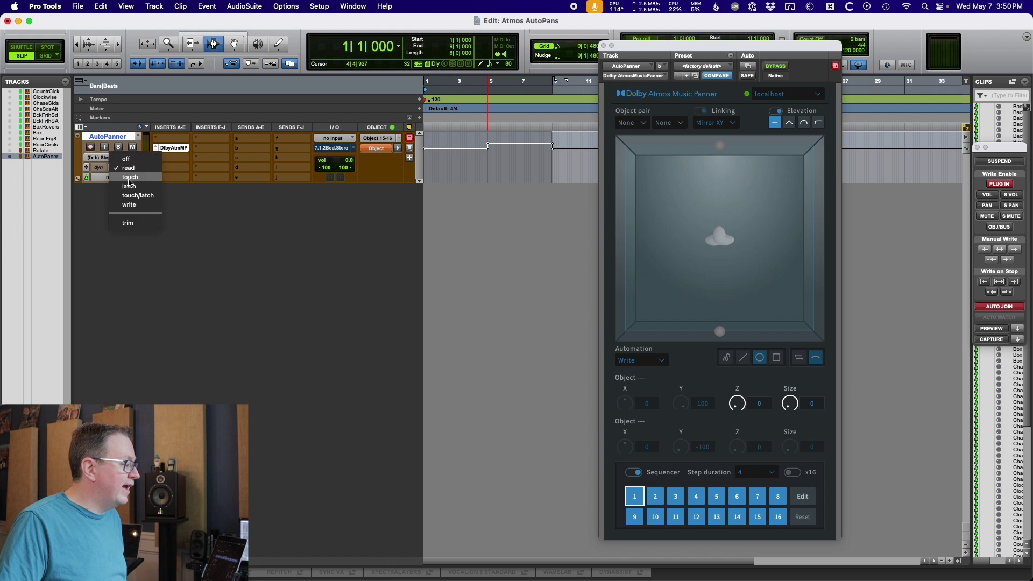
left_click(129, 182)
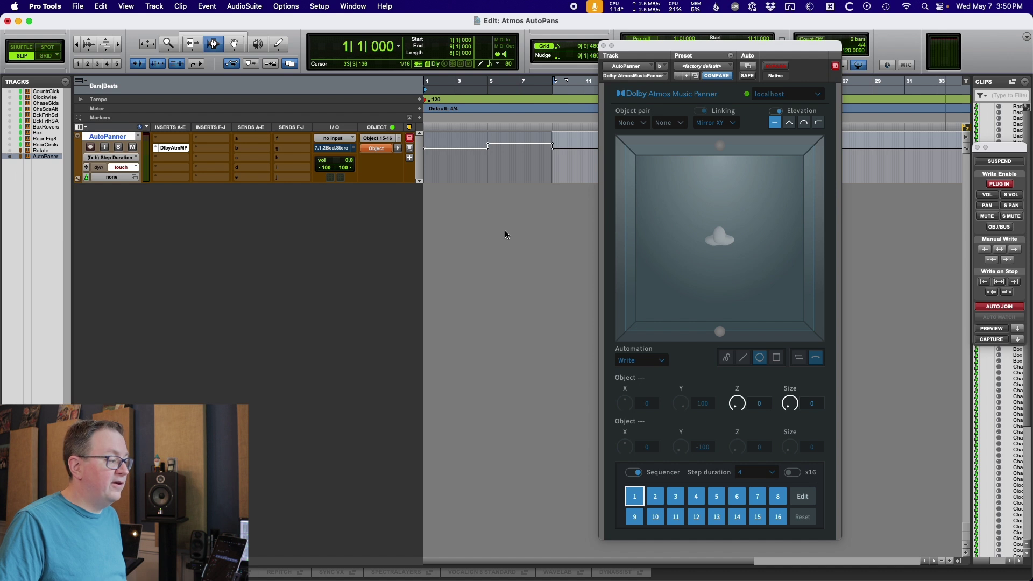
key("space")
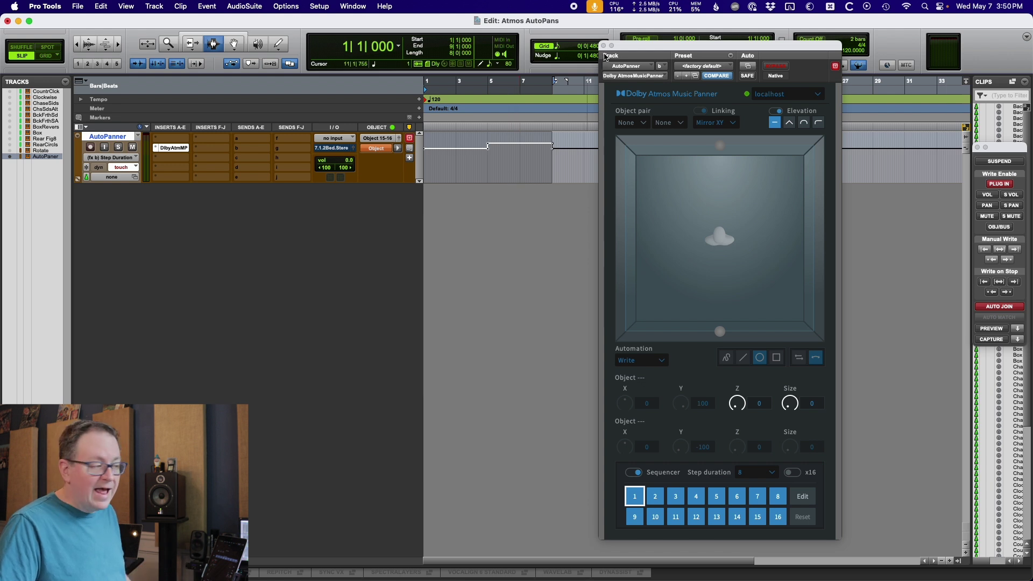
- Duplicate the Dolby Atmos plugin automation to Pro Tools pan automation
left_click(102, 3)
mouse_move(158, 371)
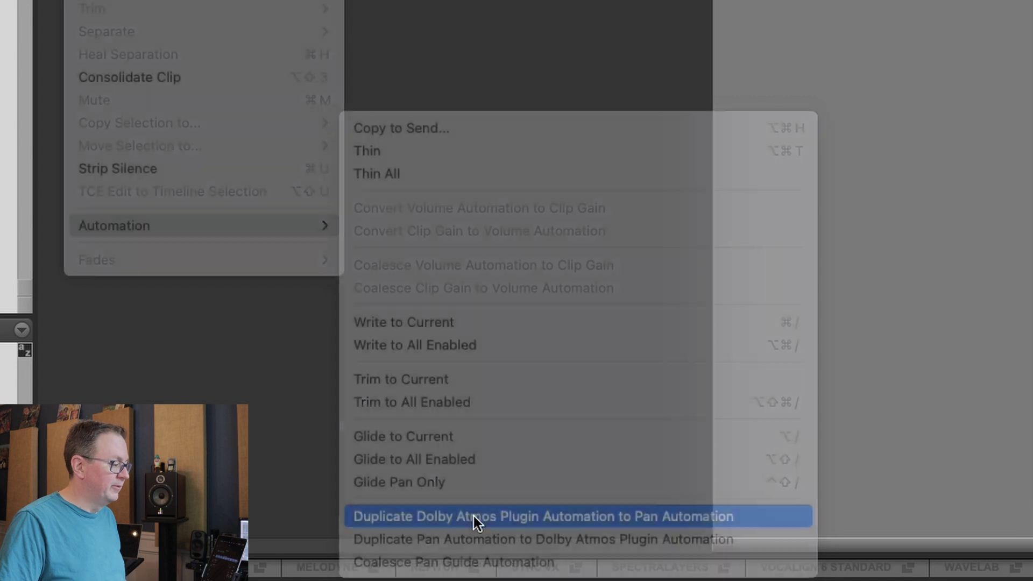
left_click(474, 515)
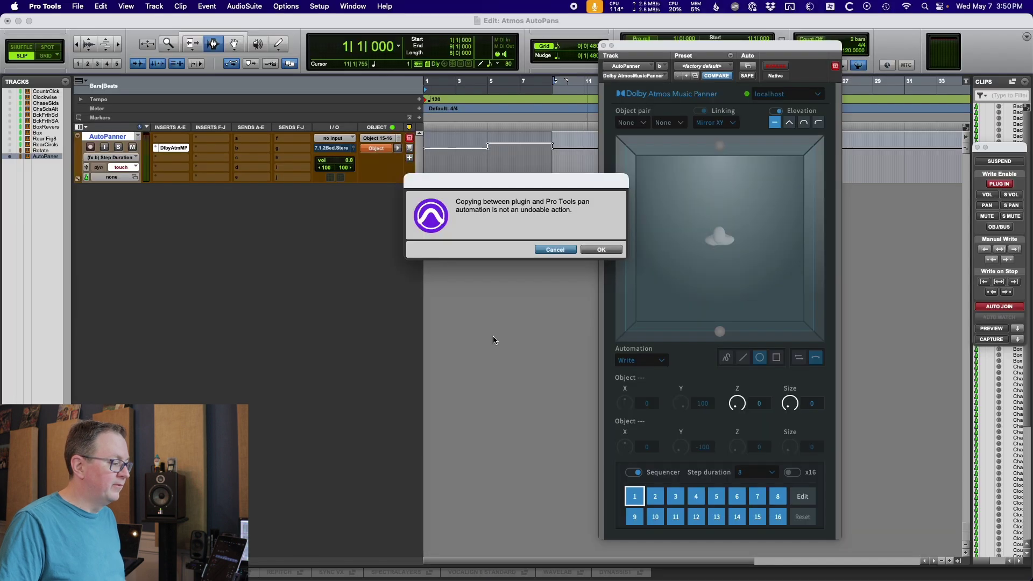
left_click(594, 253)
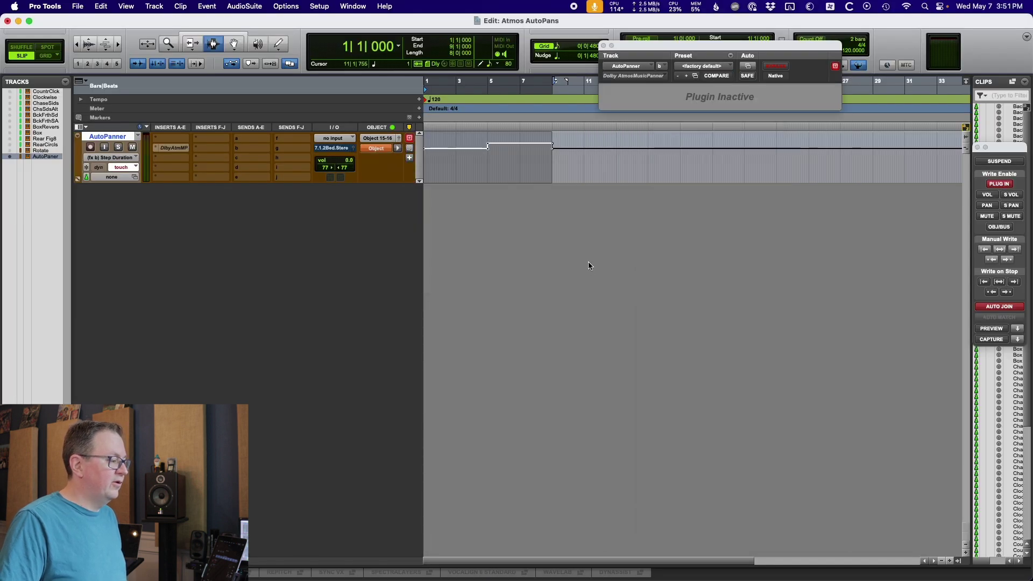
- Show all of the AutoPanner track's pan automation lanes and zoom in
left_click(78, 178)
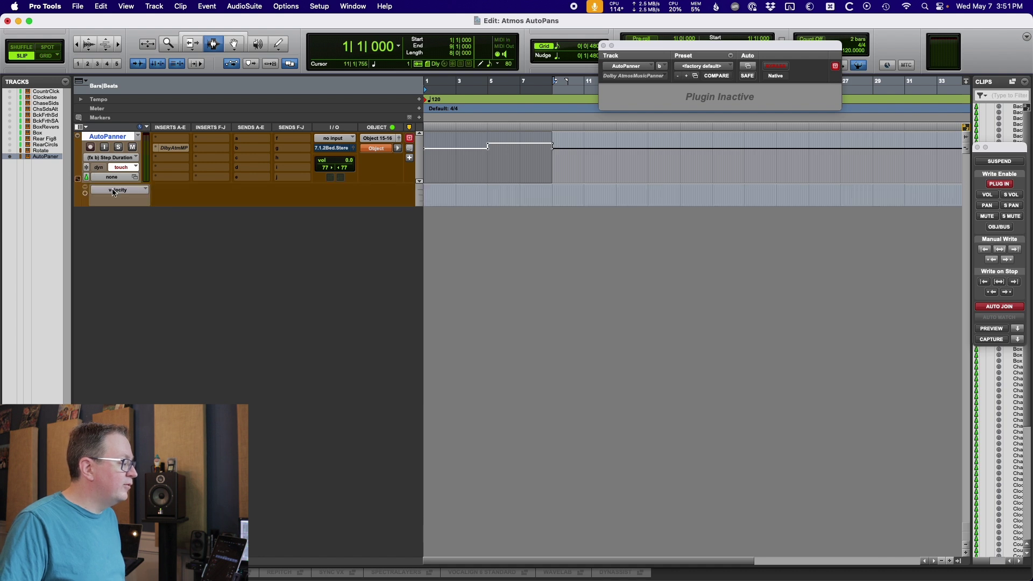
left_click(113, 193)
mouse_move(185, 319)
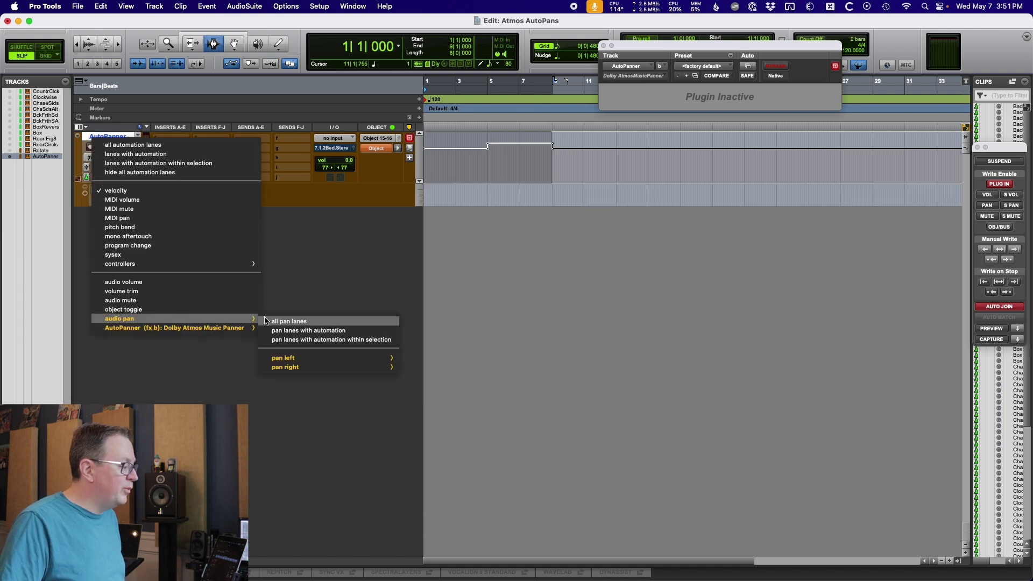
left_click(305, 329)
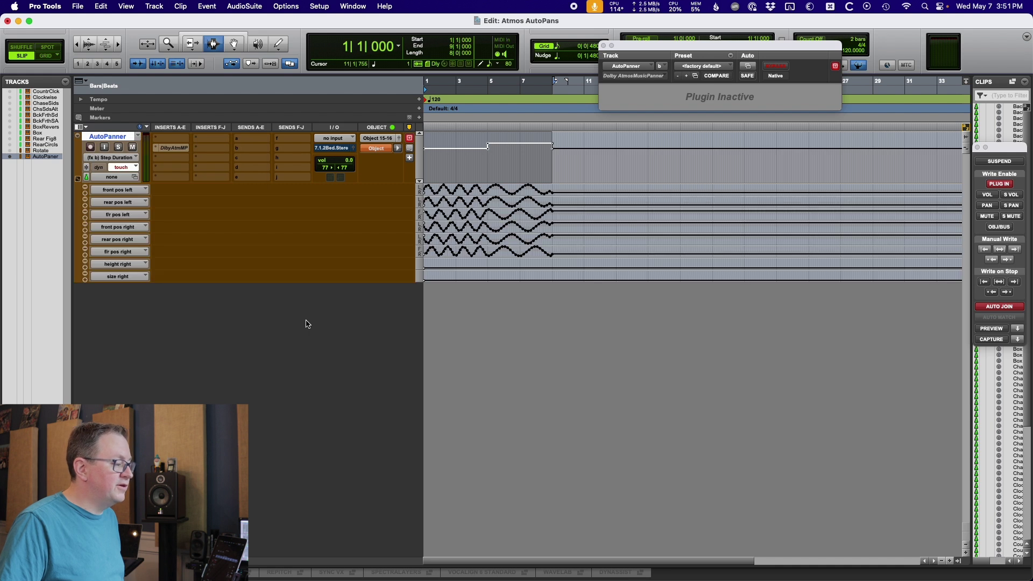
key("super+bracketright")
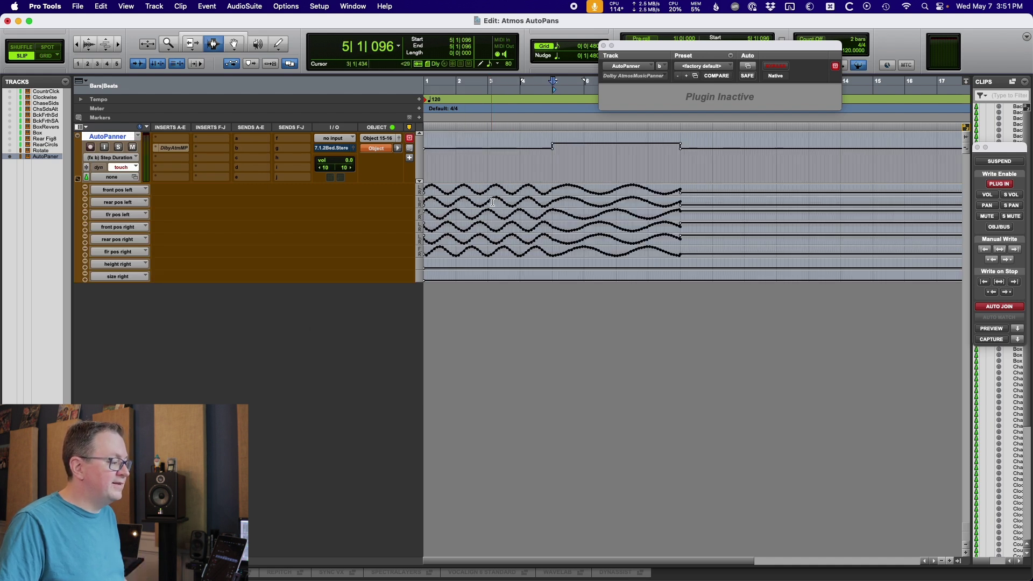
- Select from the session start to bar 5 on the pan lanes
left_click_drag(491, 190, 630, 204)
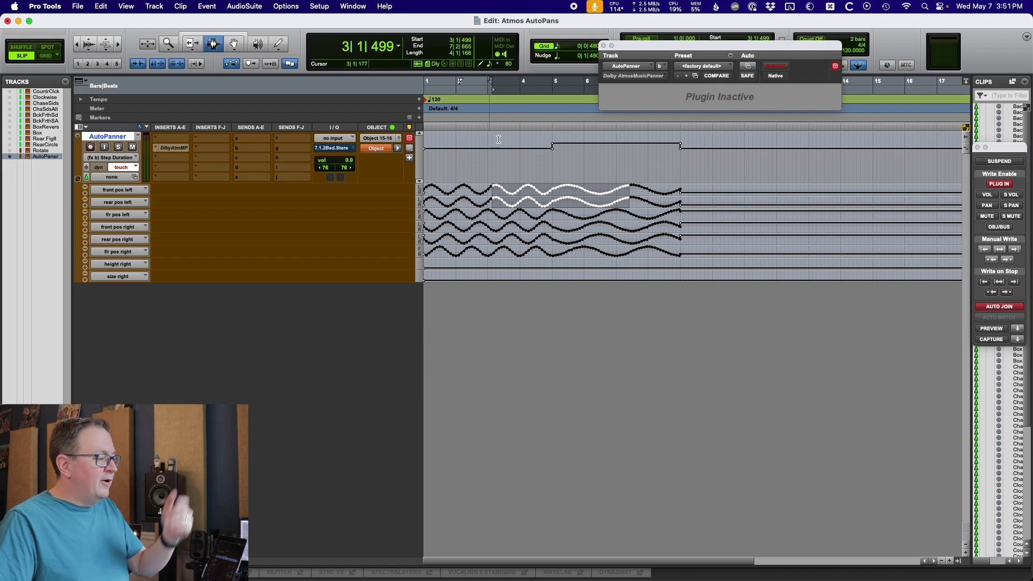
left_click(520, 161)
left_click(552, 165)
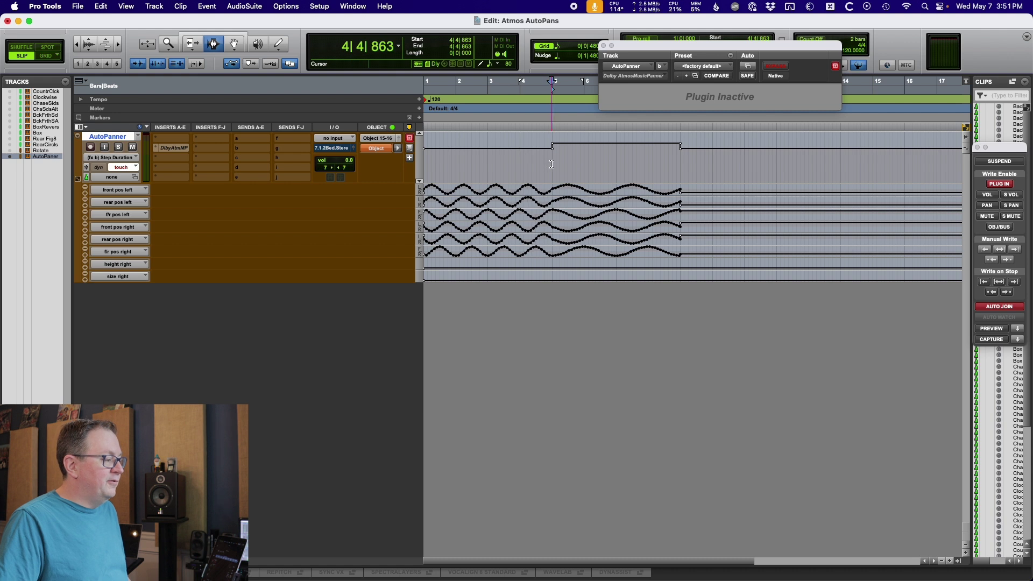
key("shift+Return")
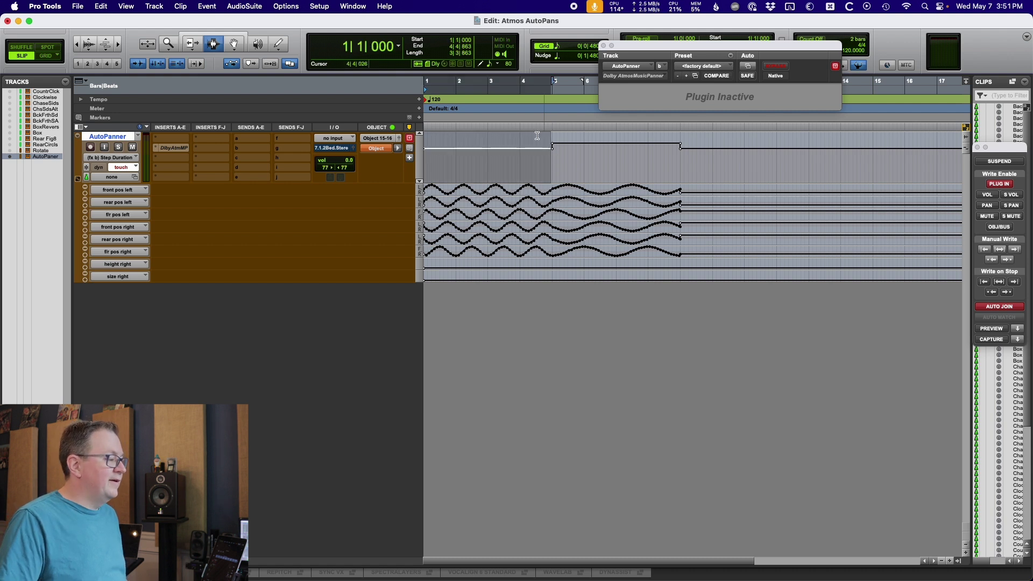
left_click(450, 54)
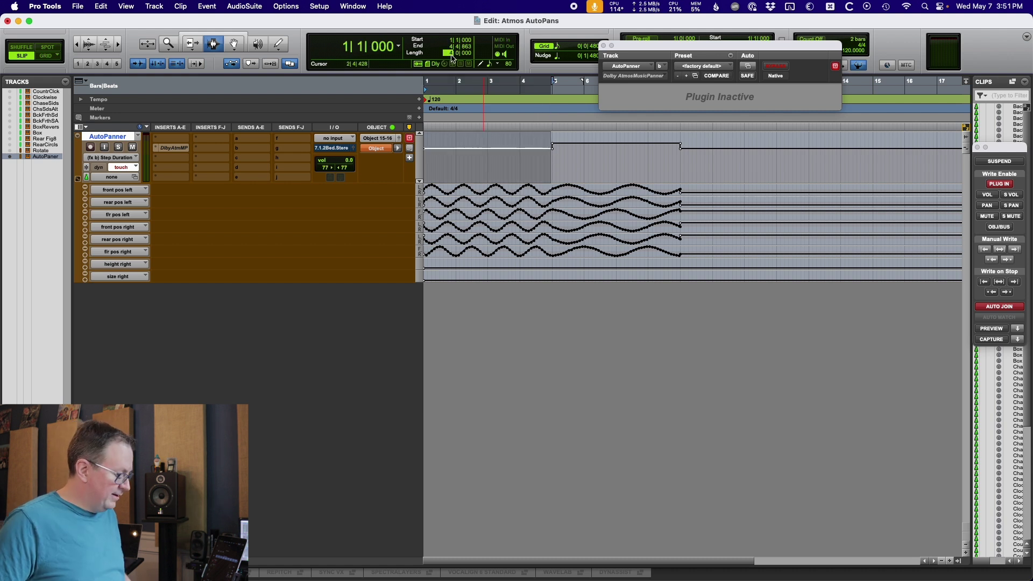
key("Return")
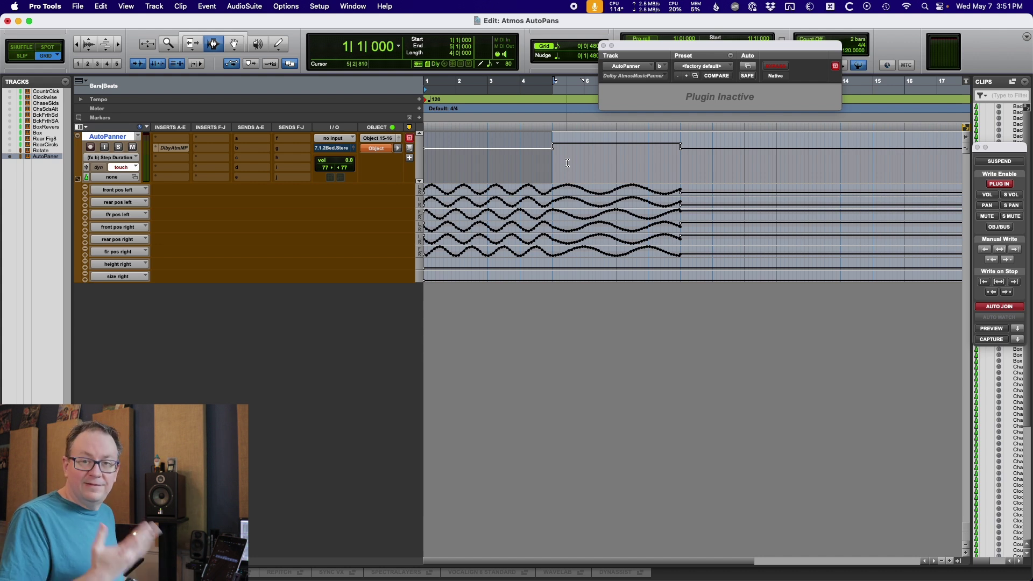
- Switch the AutoPanner track to Clips view and create clip AutoPanner-01 over bars 1–5
key("ctrl+super+Left")
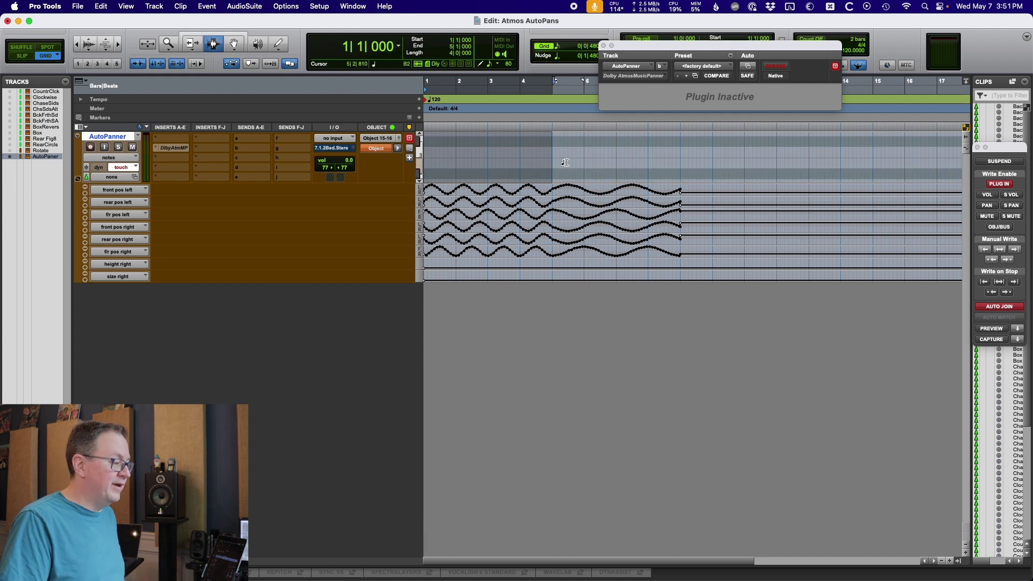
key("ctrl+super+Left")
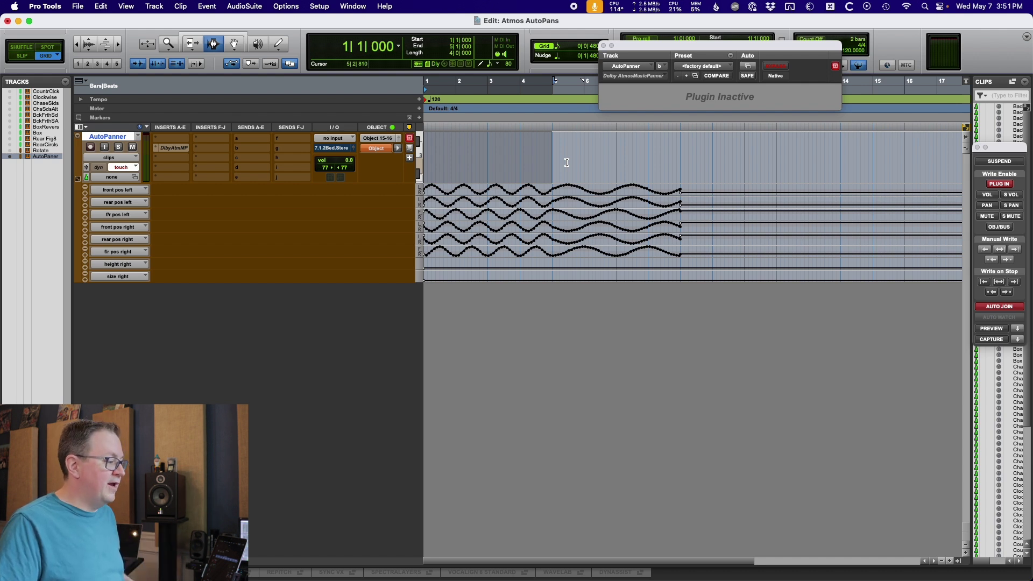
key("alt+shift+3")
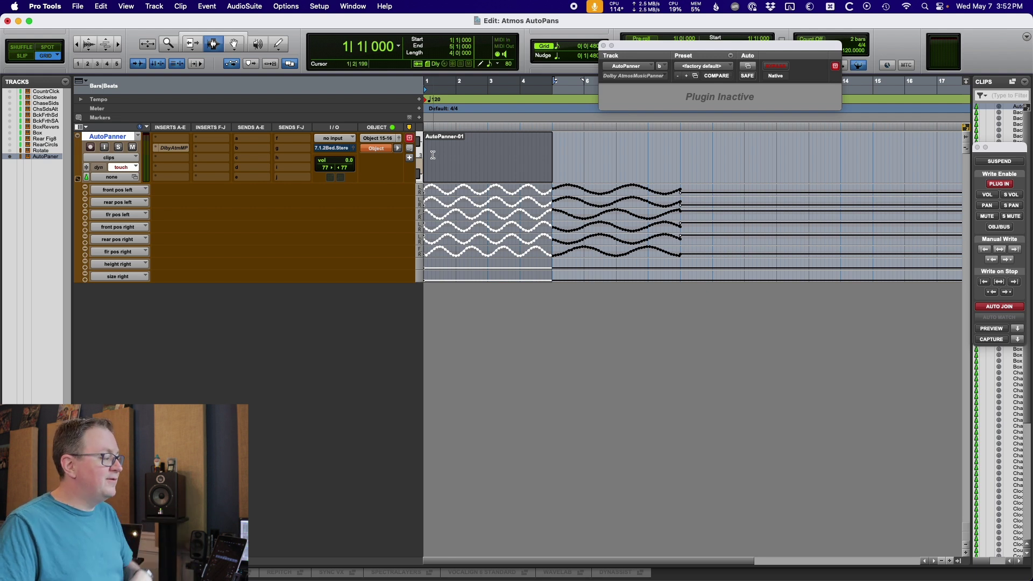
- Set the AutoPanner track's input to the Autopan ST bus
left_click(326, 139)
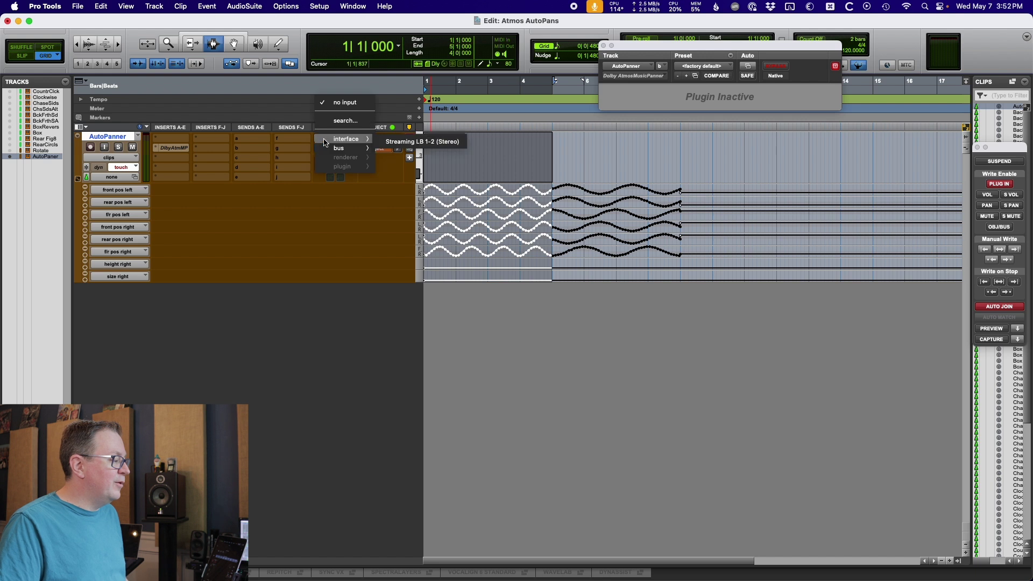
mouse_move(327, 148)
left_click(274, 155)
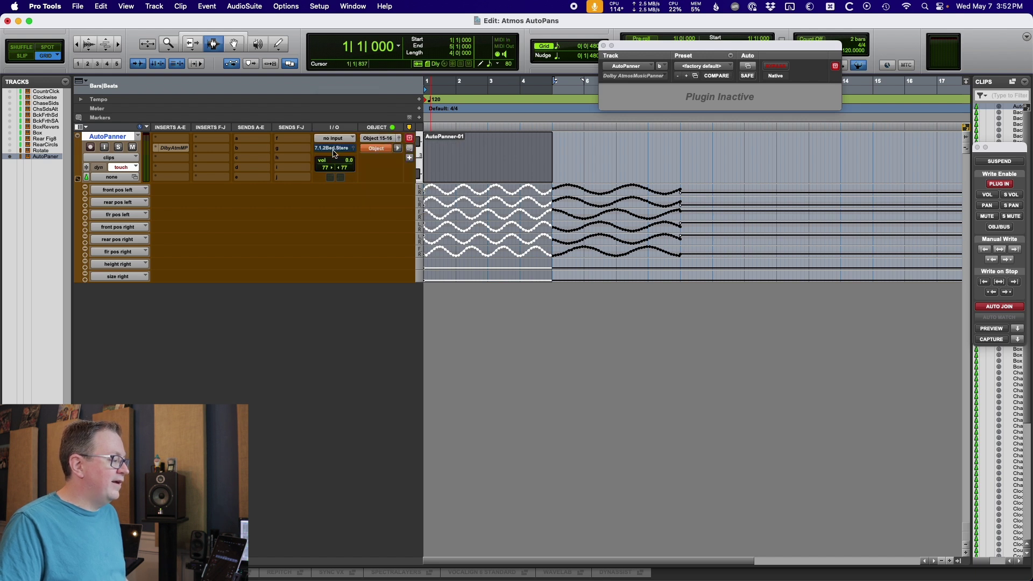
left_click(334, 142)
mouse_move(368, 147)
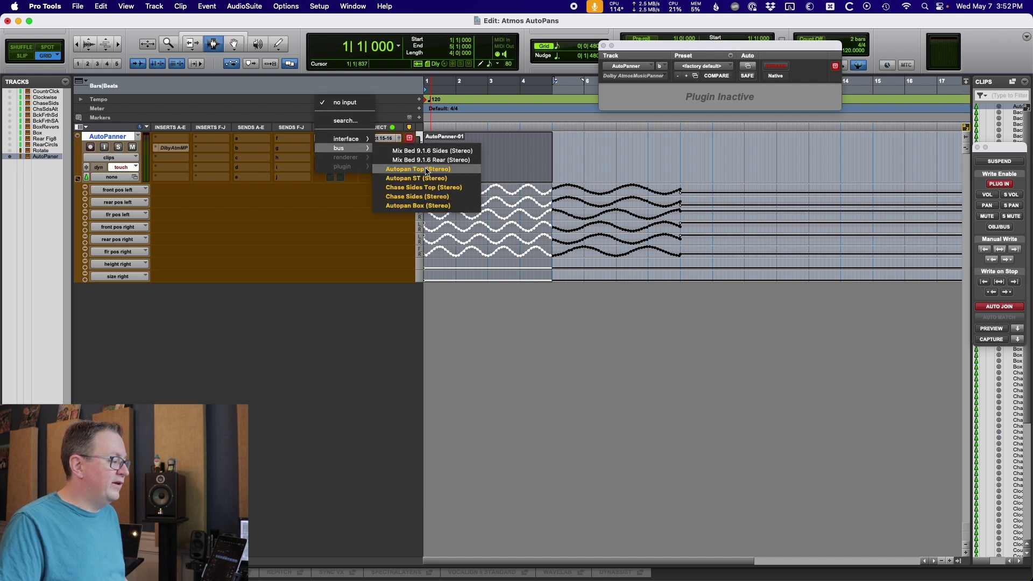
left_click(423, 180)
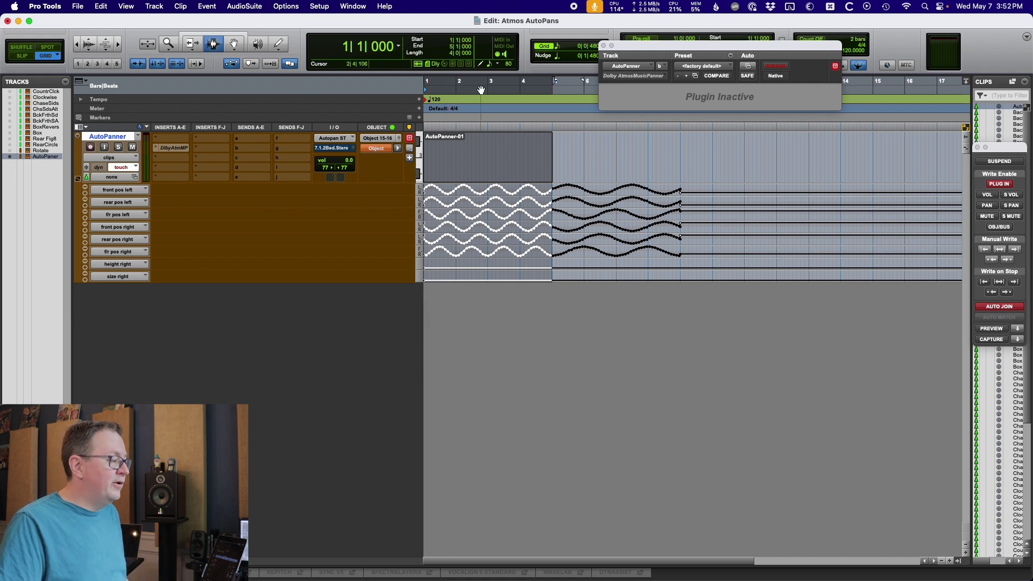
left_click(452, 40)
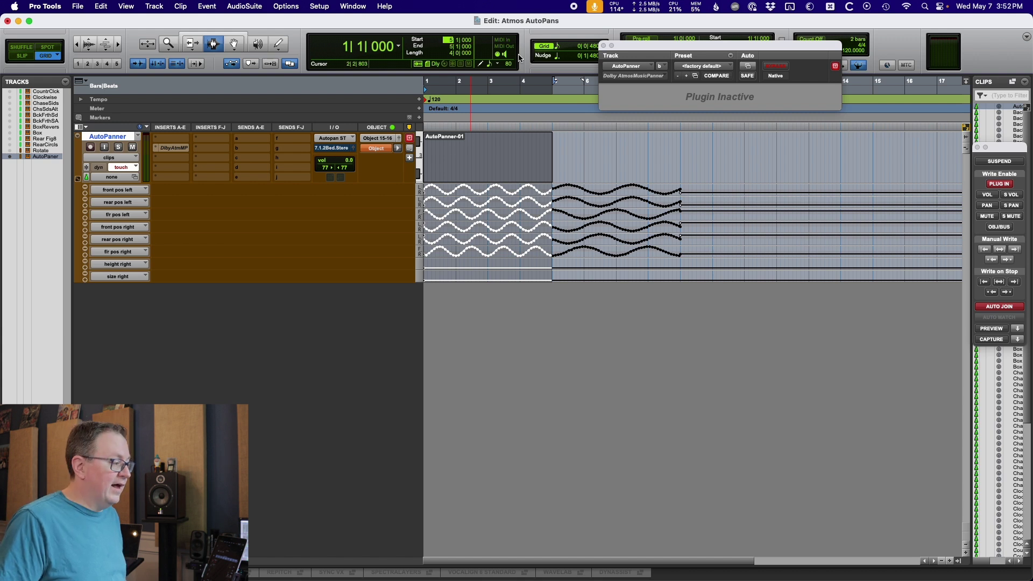
- Set the selection start to bar 5 and create clip AutoPanner-02 over bars 5–9
type("5")
key("Return")
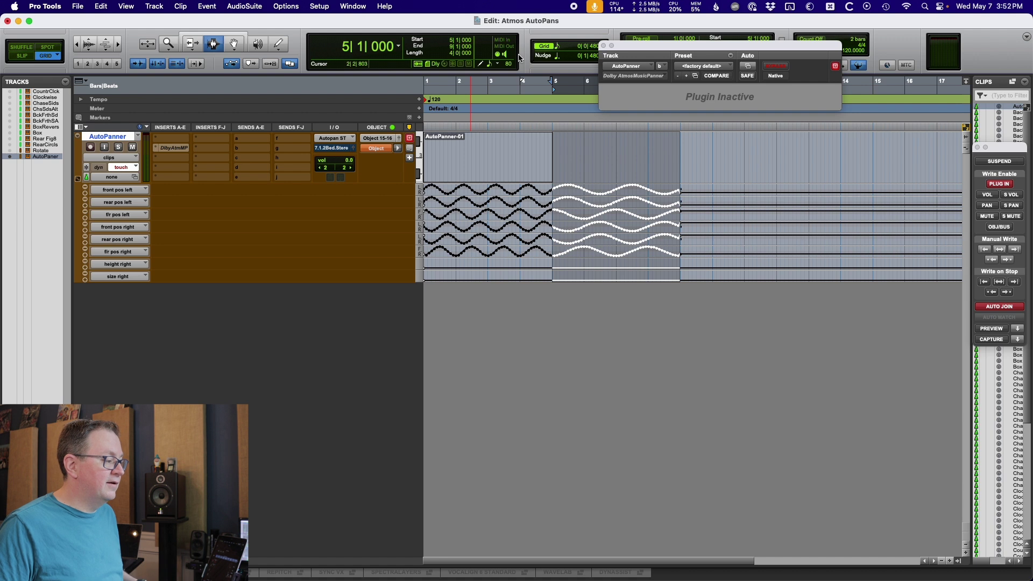
key("alt+shift+3")
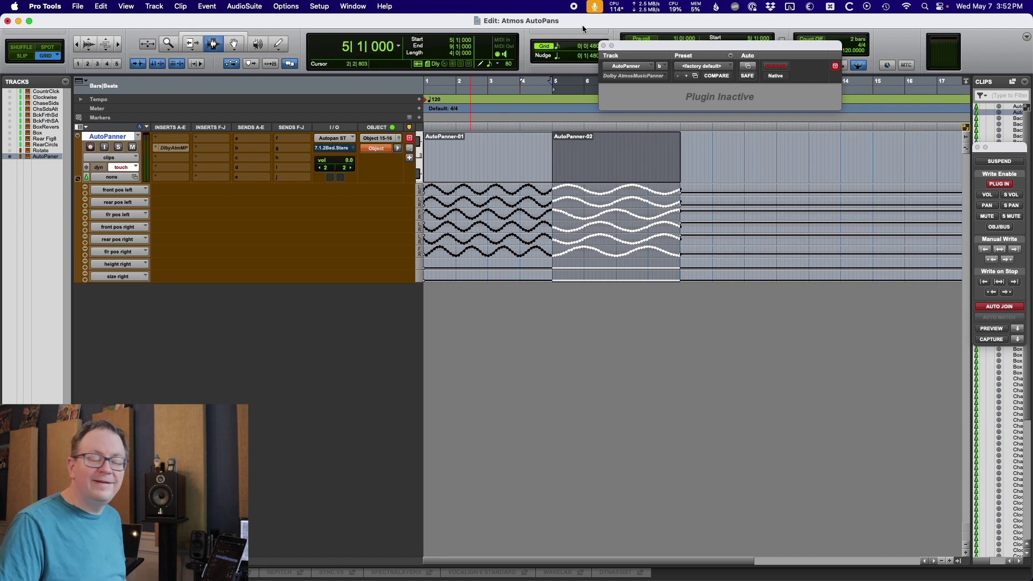
- Close the AutoPanner plugin window and zoom to show bars 1–33
left_click(604, 45)
key("super+bracketleft")
key("super+bracketleft")
key("super+bracketright")
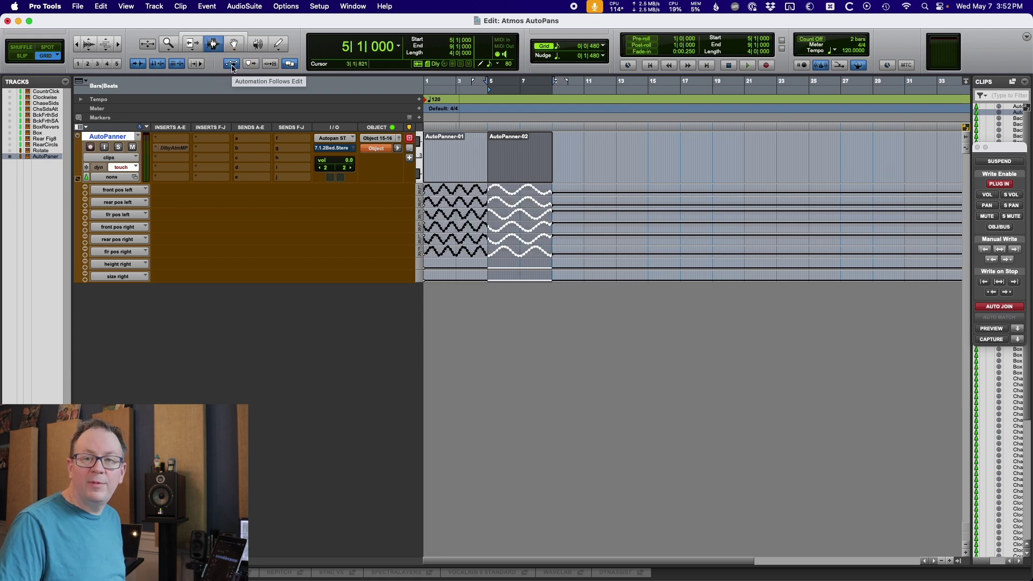
- Drag AutoPanner-02 with the Grabber so it starts at bar 11
key("F8")
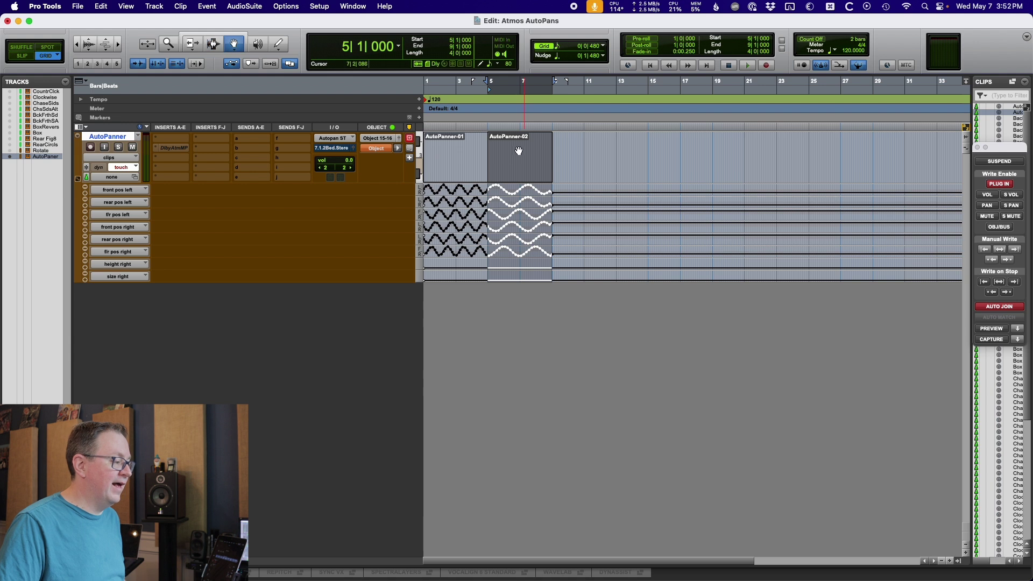
left_click_drag(515, 152, 675, 155)
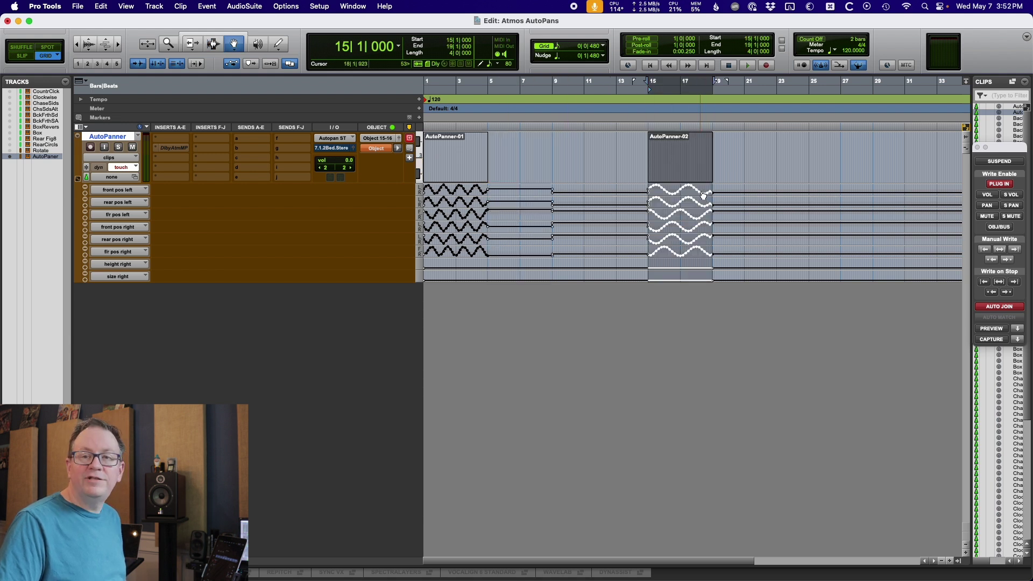
left_click_drag(678, 162, 621, 157)
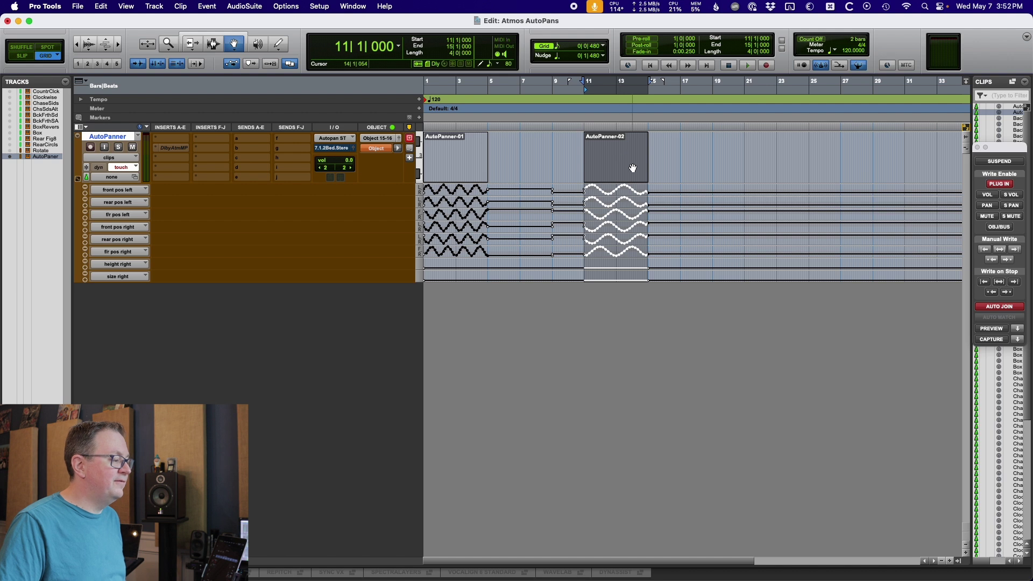
- Duplicate AutoPanner-02 back to back, doubling the block from bar 11 out to bar 203
key("super+d")
key("super+d")
key("super+d")
key("super+d")
key("super+d")
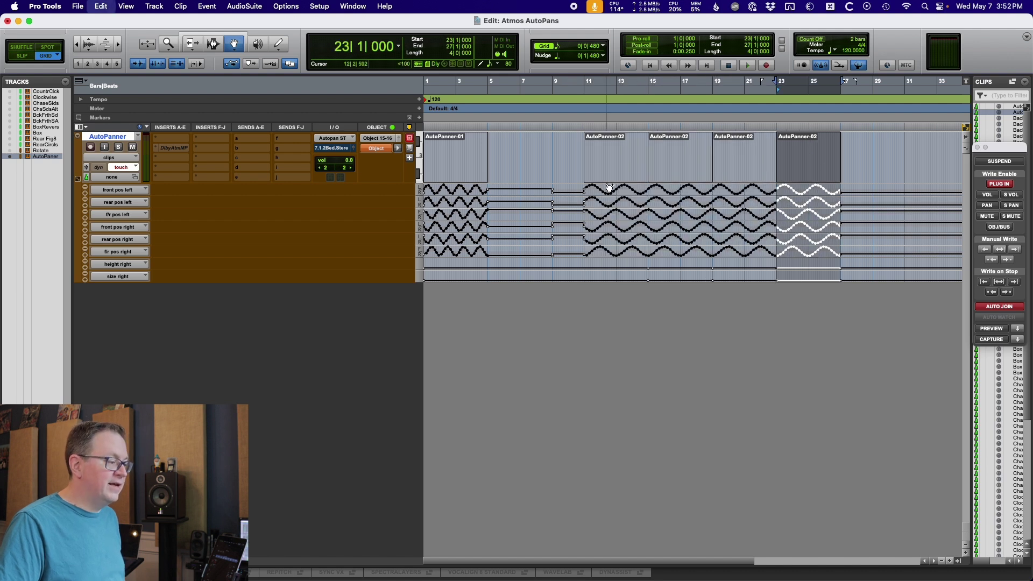
left_click(624, 166, "shift")
key("super+bracketleft")
key("super+bracketleft")
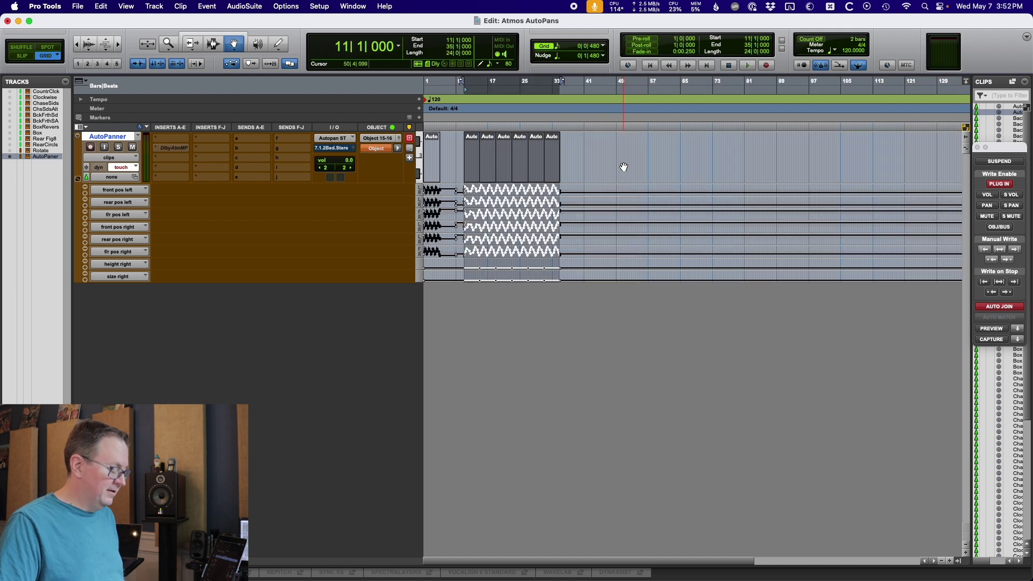
key("super+d")
left_click(472, 162, "shift")
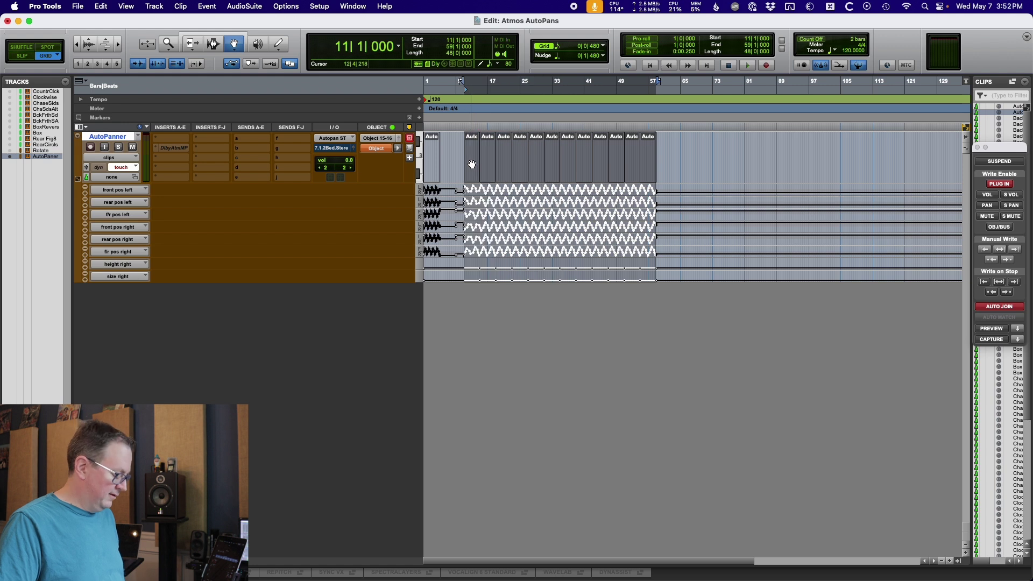
key("super+d")
left_click(473, 161, "shift")
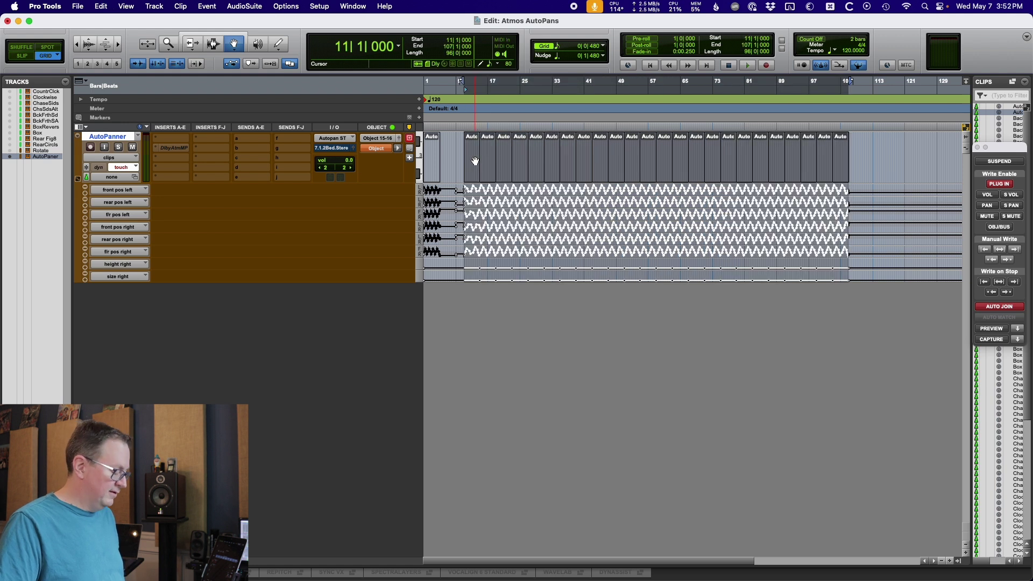
key("super+d")
key("super+bracketleft")
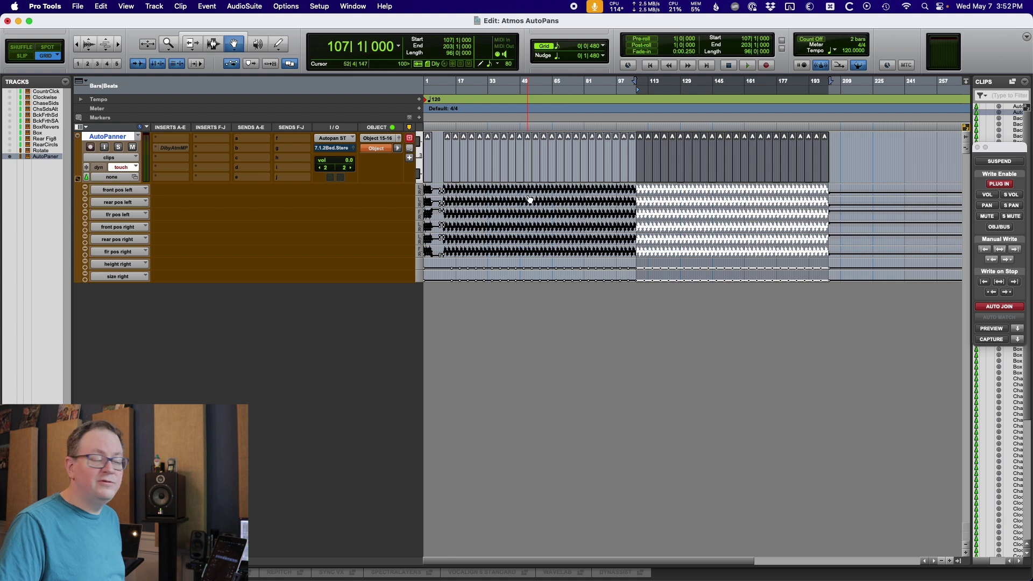
- Select the AutoPanner-01 clip and place the insertion point exactly at bar 23
left_click(429, 167)
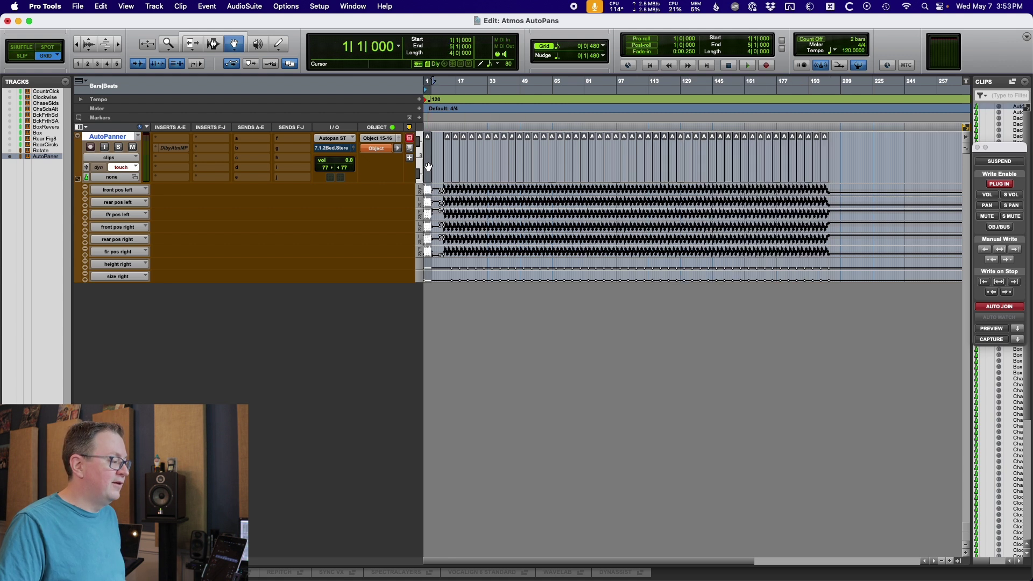
key("F7")
left_click(478, 163)
key("super+bracketright")
key("super+bracketright")
key("super+bracketright")
left_click(708, 156)
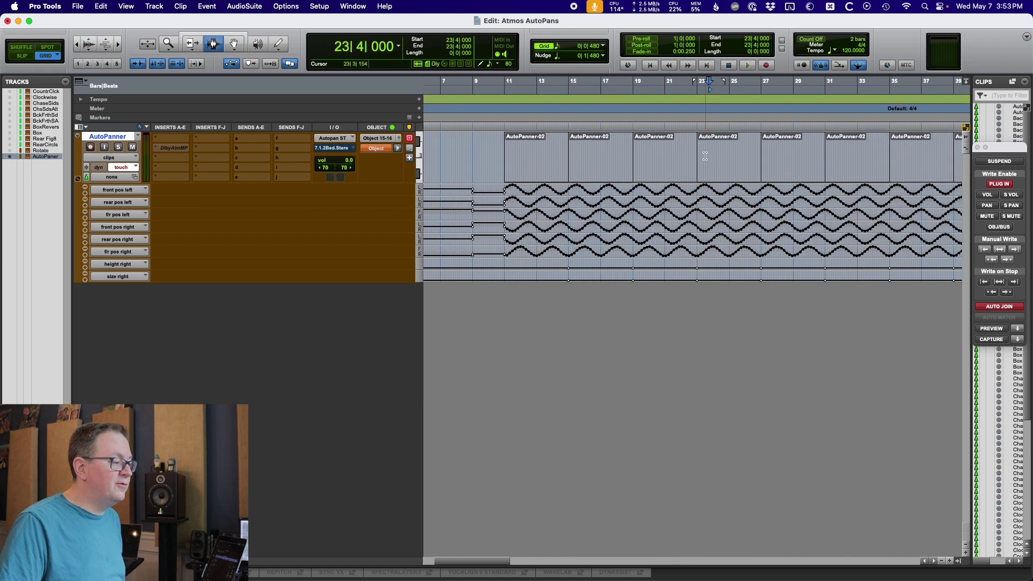
left_click(698, 156)
- Paste AutoPanner-01 at bar 23 in Shuffle mode, replacing the AutoPanner-02 copy
left_click(26, 51)
key("super+v")
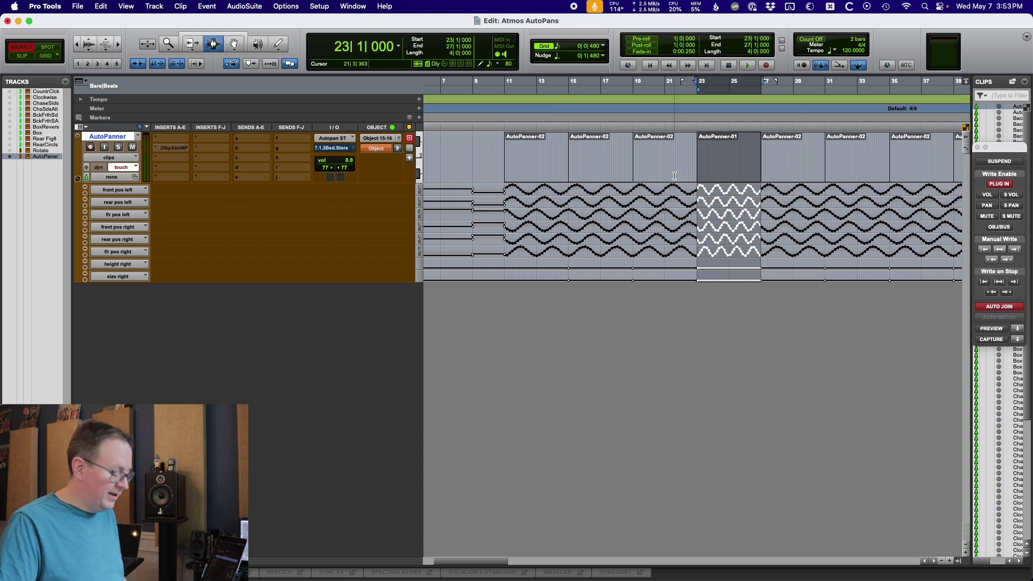
key("super+bracketleft")
key("super+bracketleft")
key("super+bracketright")
key("super+bracketright")
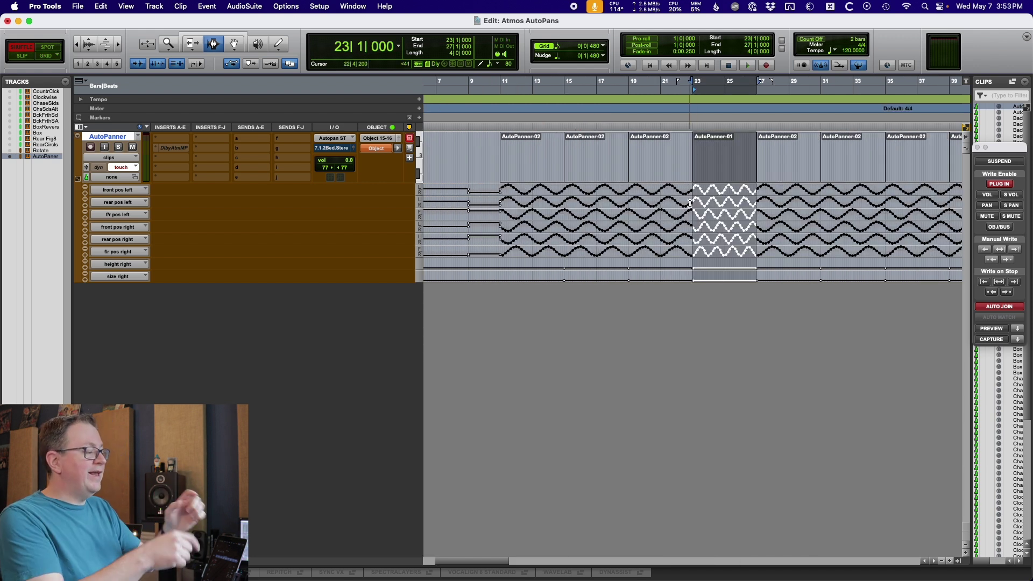
key("super+bracketleft")
key("super+bracketleft")
key("super+bracketleft")
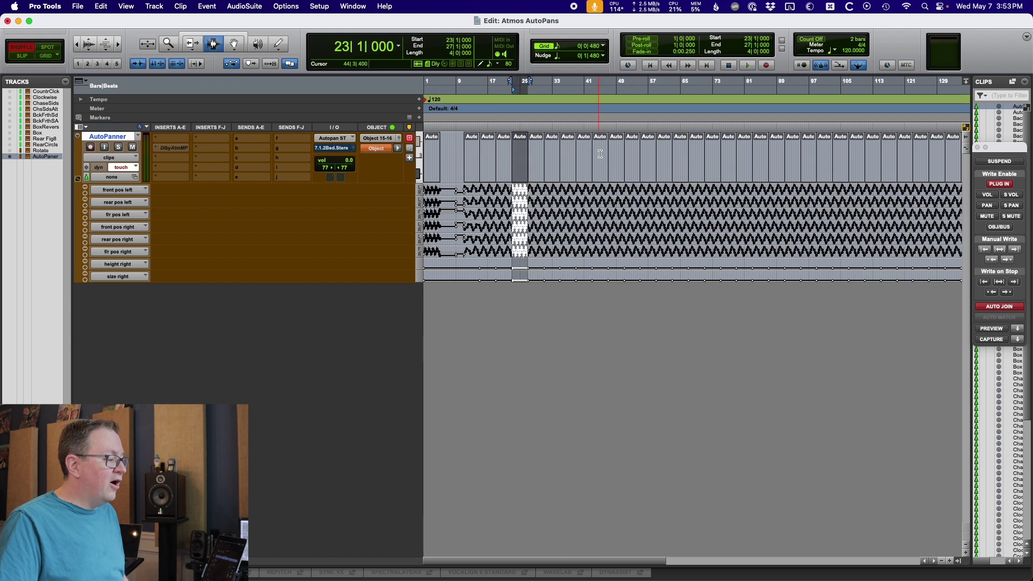
- Drag the AutoPanner-02 clip from bar 11 to bars 5–9, directly after the first clip
left_click(452, 165)
key("super+bracketright")
key("super+bracketright")
key("F8")
left_click_drag(515, 165, 475, 166)
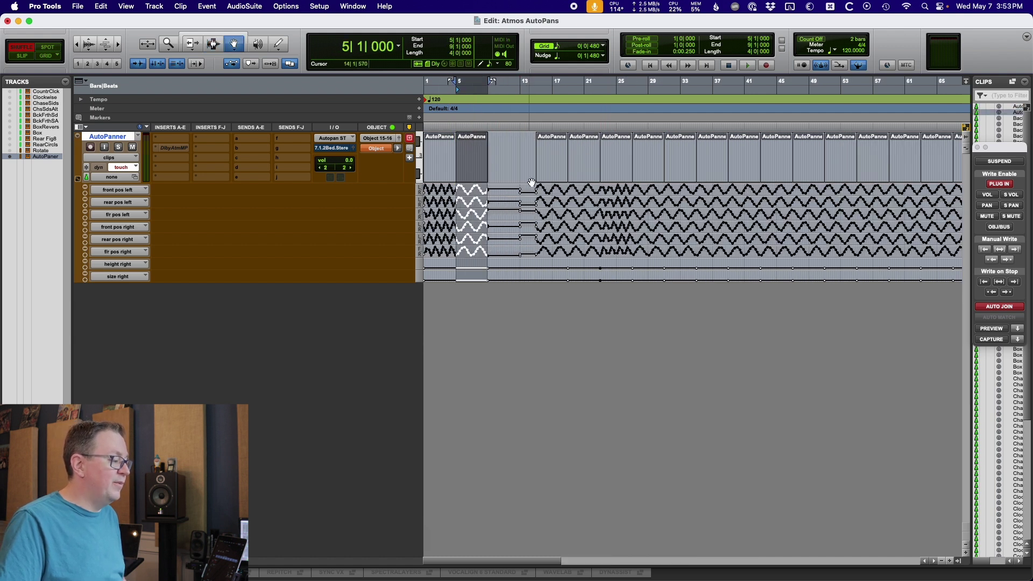
left_click(437, 168)
left_click(466, 163)
left_click(441, 164)
left_click(472, 164)
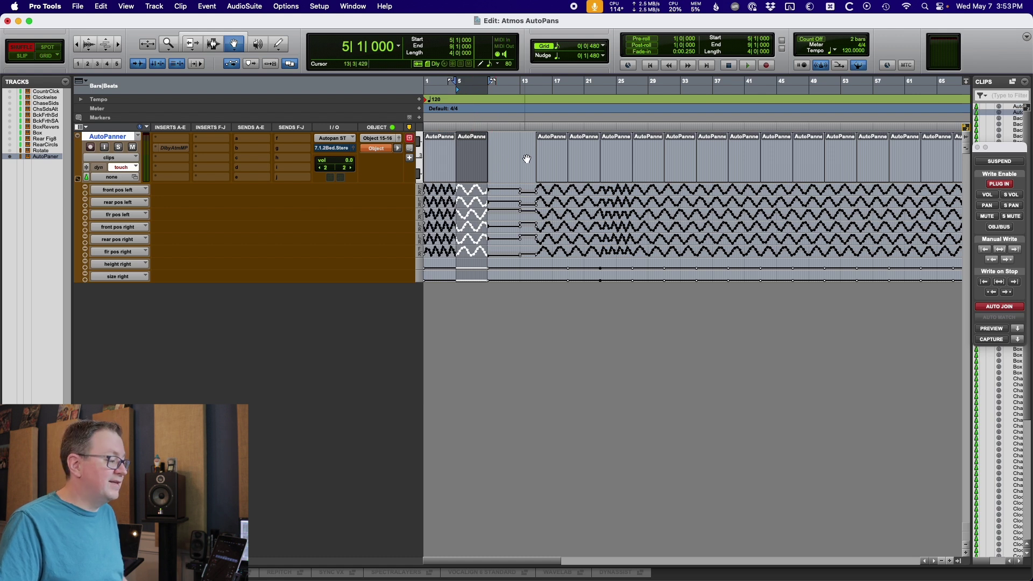
key("super+bracketleft")
key("super+bracketleft")
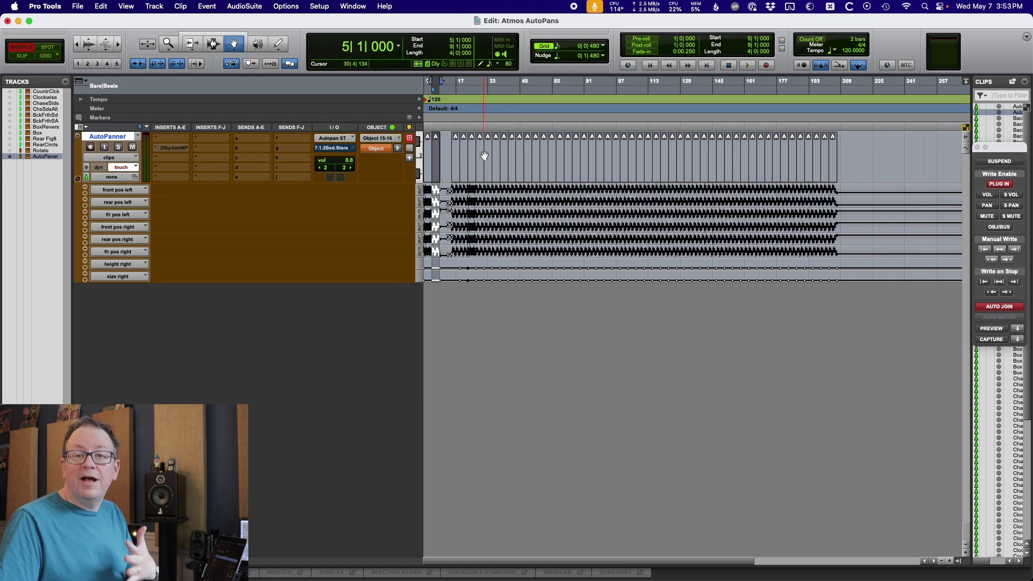
- Switch from the Grabber back to the Selector tool
key("F7")
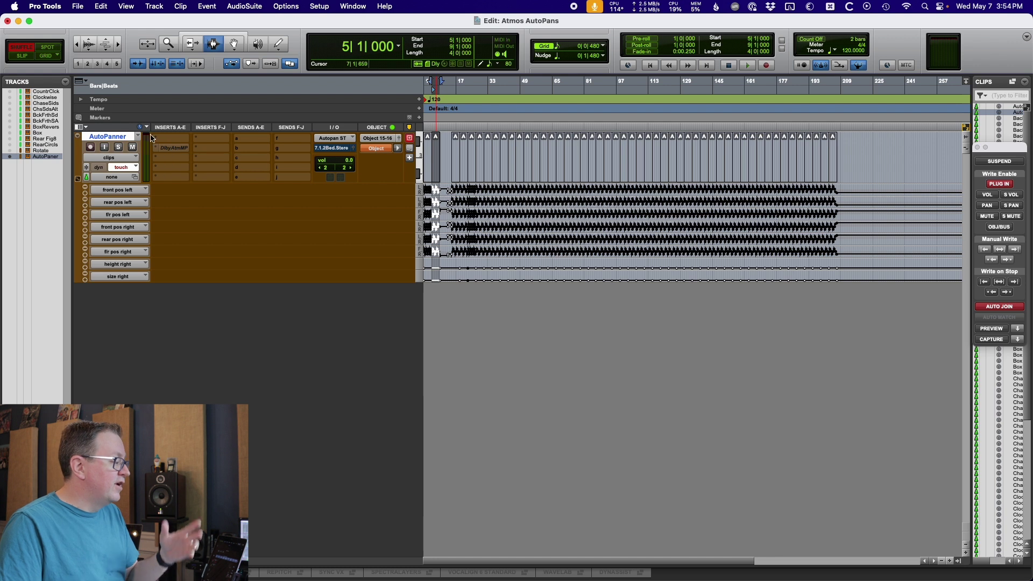
- Check the track's timebase options, leave them unchanged, and select the clip at bars 15–19
left_click(87, 179)
left_click(314, 353)
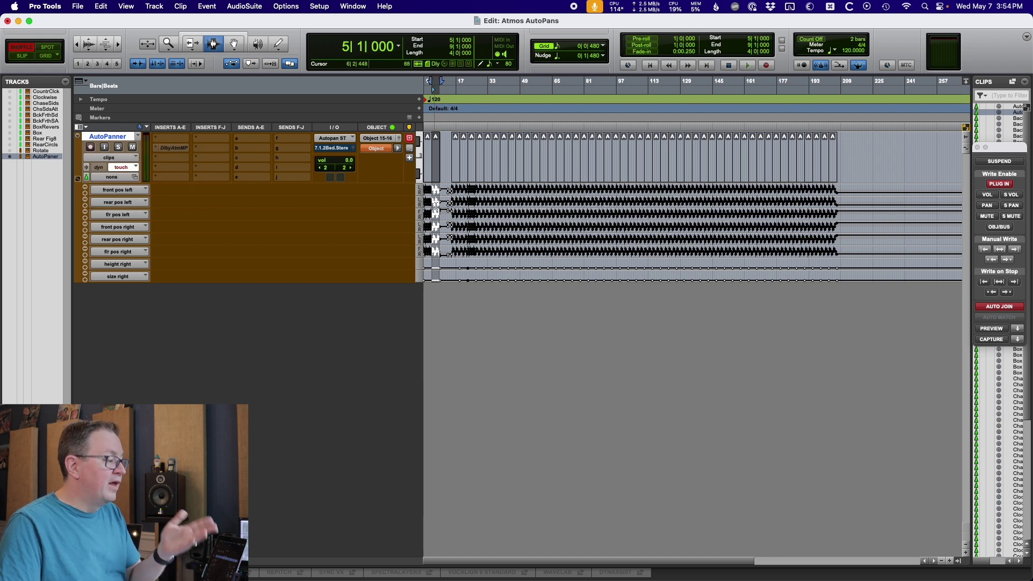
left_click(472, 169)
key("super+bracketright")
key("super+bracketright")
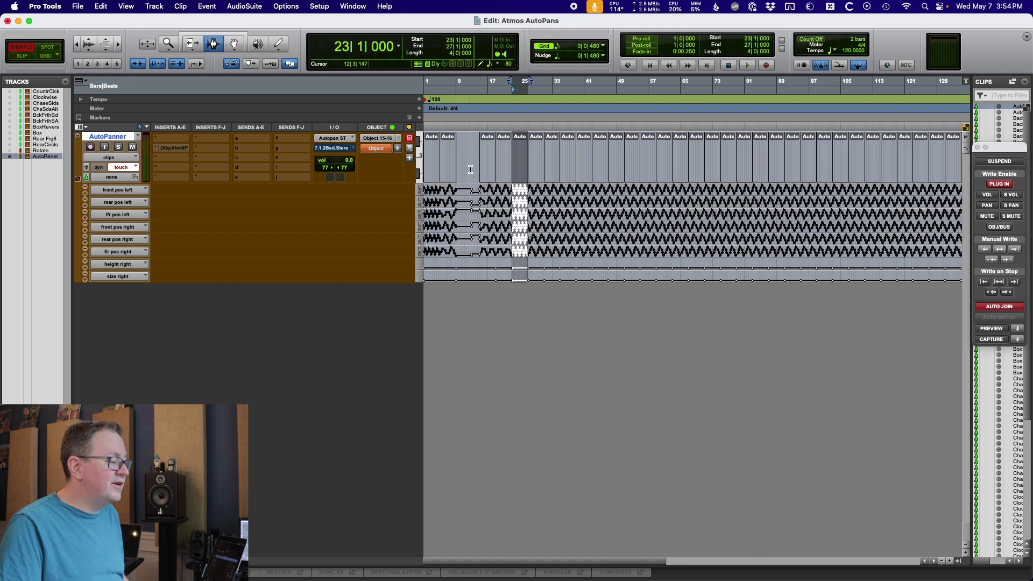
double_click(556, 164)
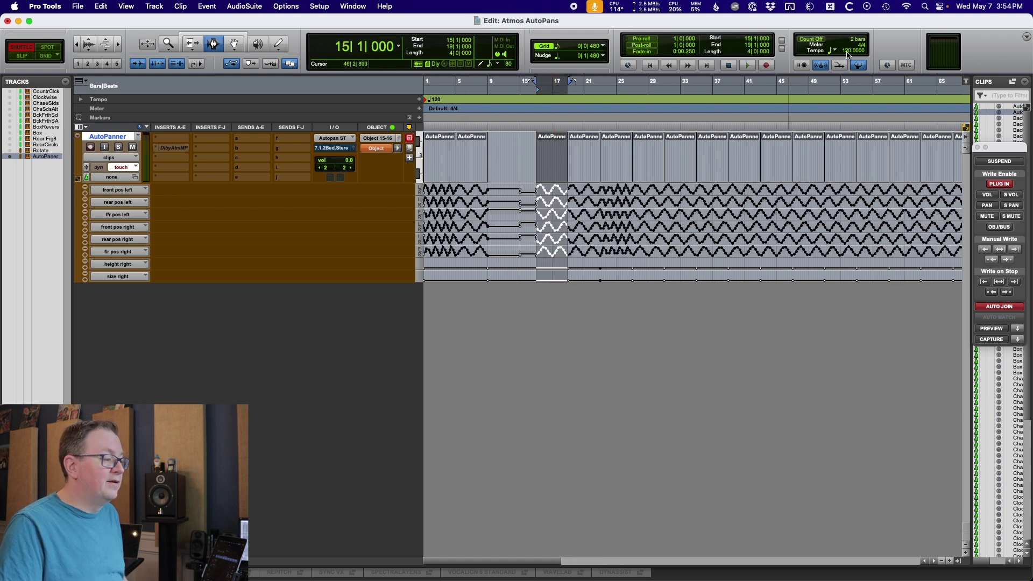
- Open the AutoPanner track's output panner window, move it lower left, and play from bar 15
left_click(399, 148)
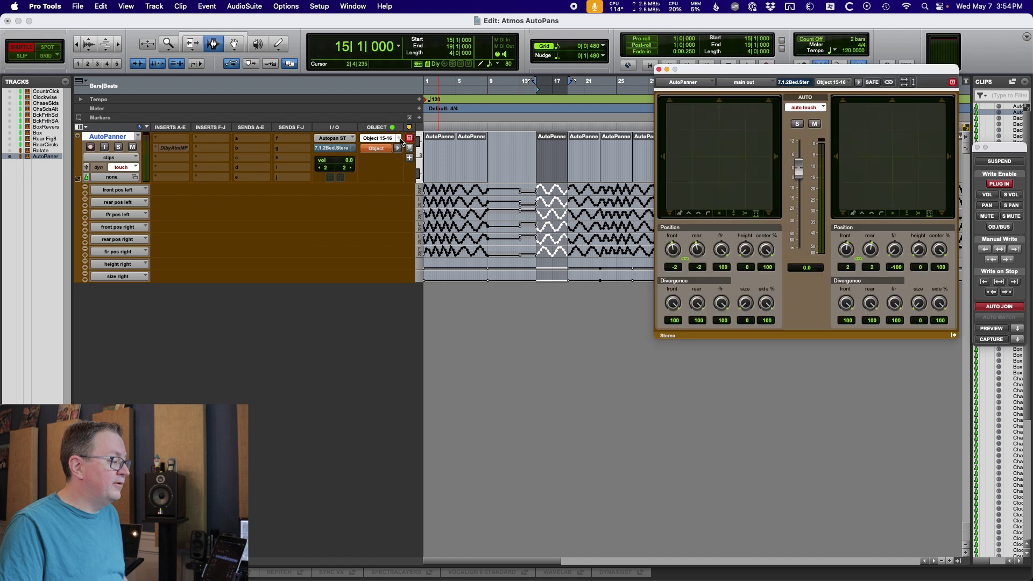
left_click_drag(846, 79, 332, 245)
left_click(398, 148)
left_click_drag(396, 247, 353, 202)
key("space")
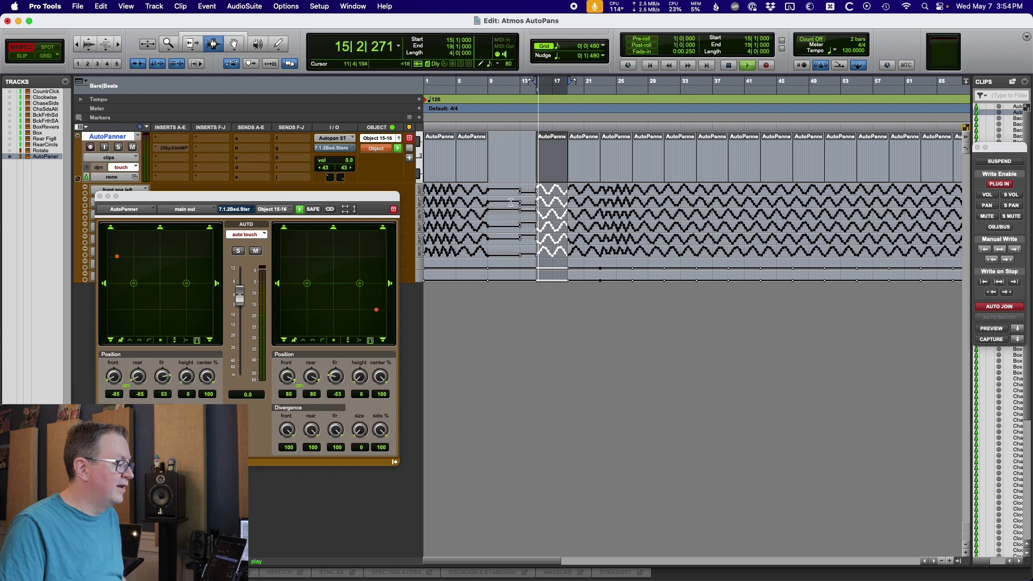
key("space")
- Play the pan automation at tempo 140, then at tempo 65
type("140")
key("super+bracketright")
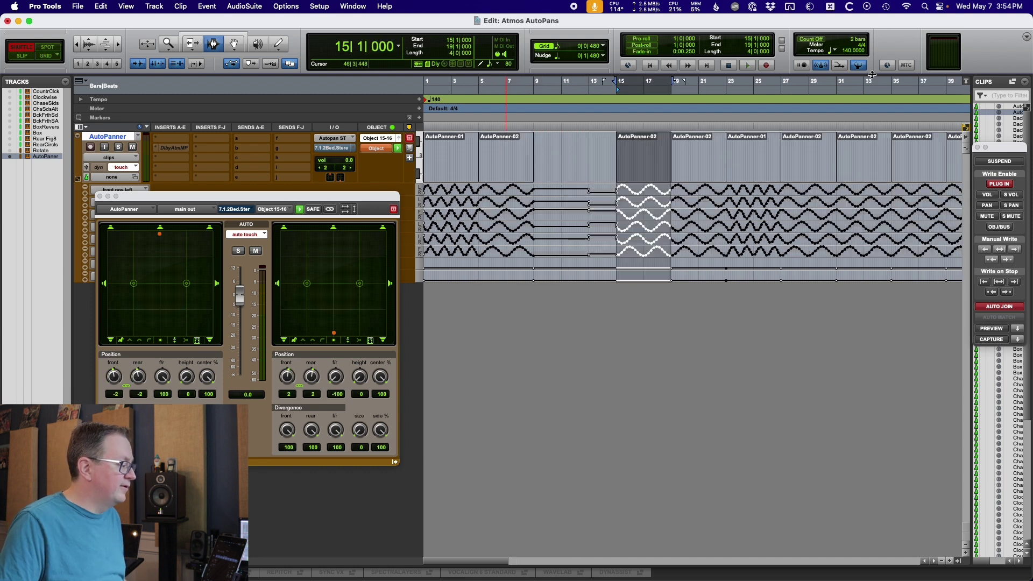
key("space")
key("space")
left_click(853, 51)
type("65")
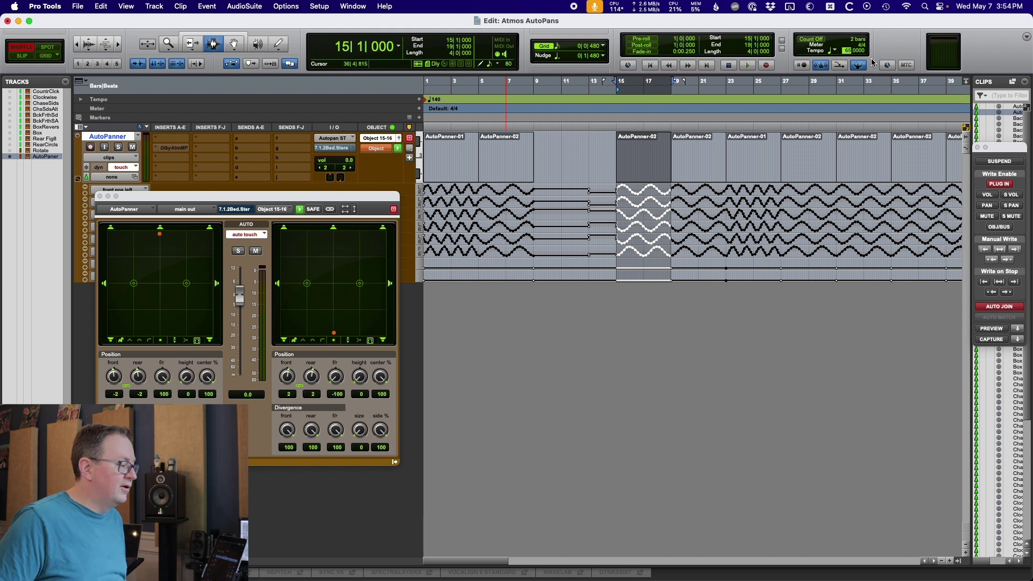
key("Return")
key("space")
- Set the tempo to 200 and play the pan automation again
key("space")
left_click(852, 50)
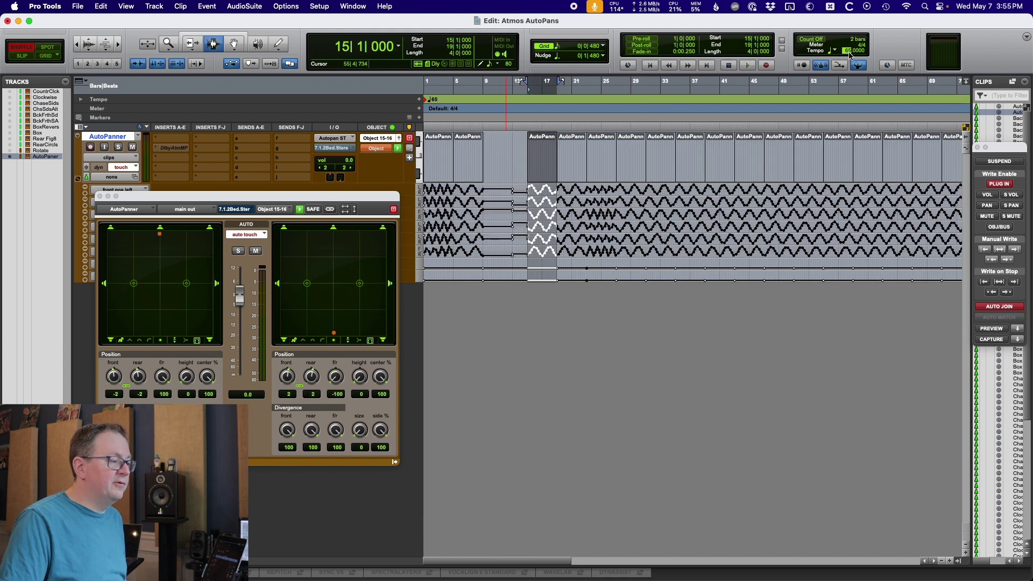
type("200")
key("Return")
key("space")
key("space")
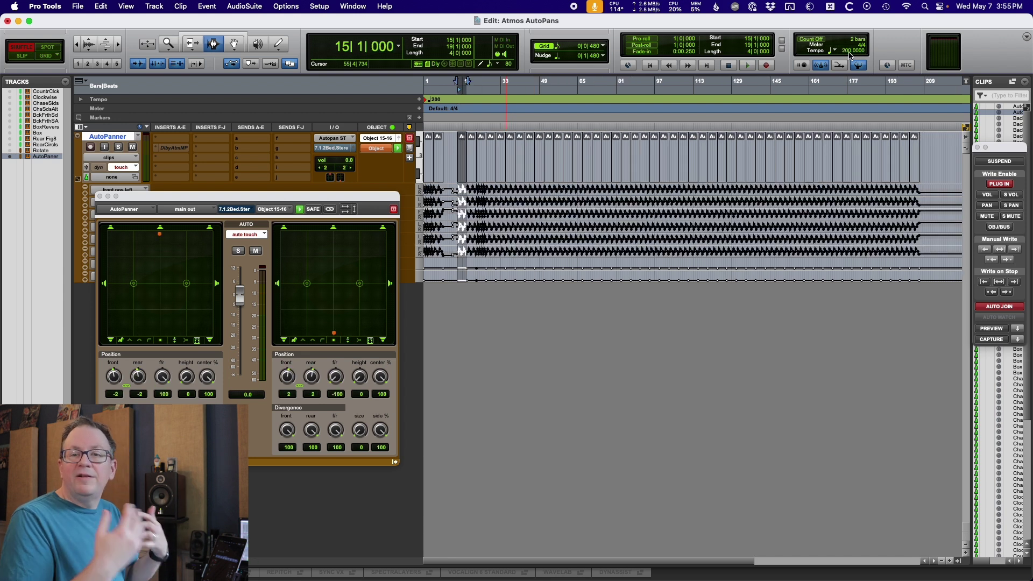